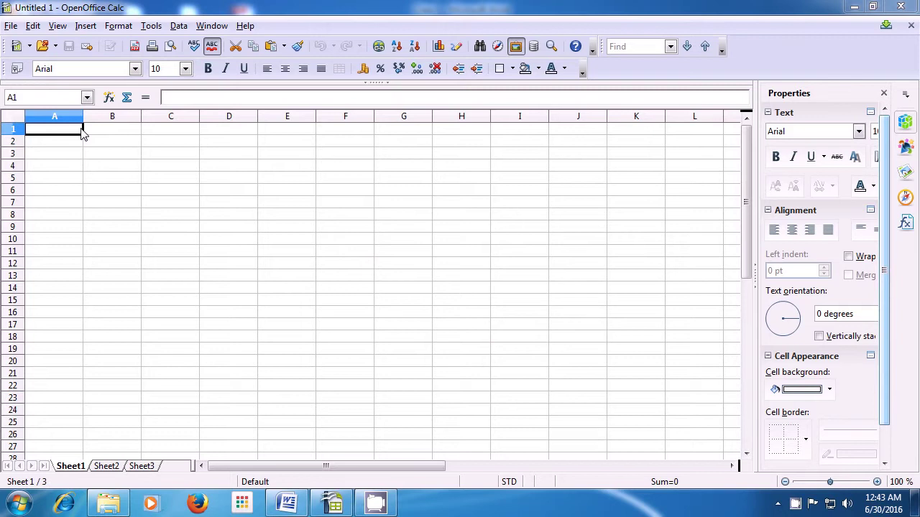
- Enter "Computer" in cell B8
click(233, 196)
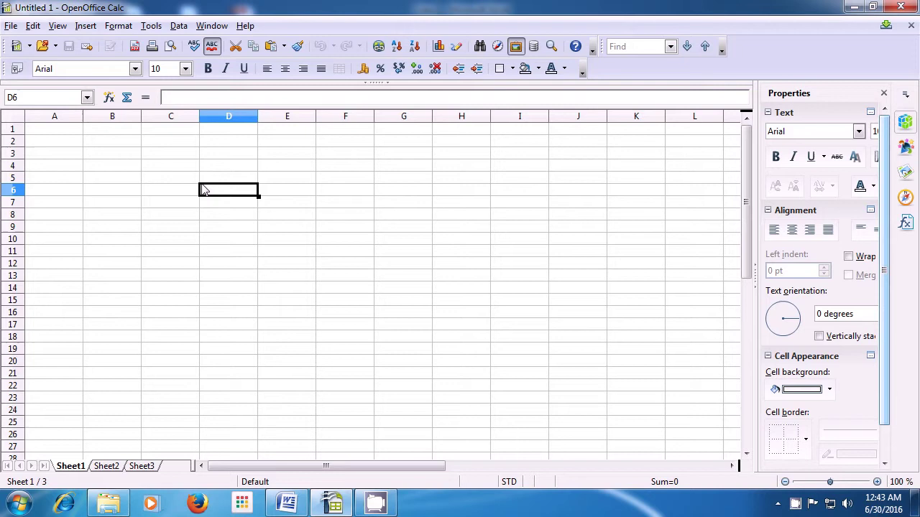
click(129, 221)
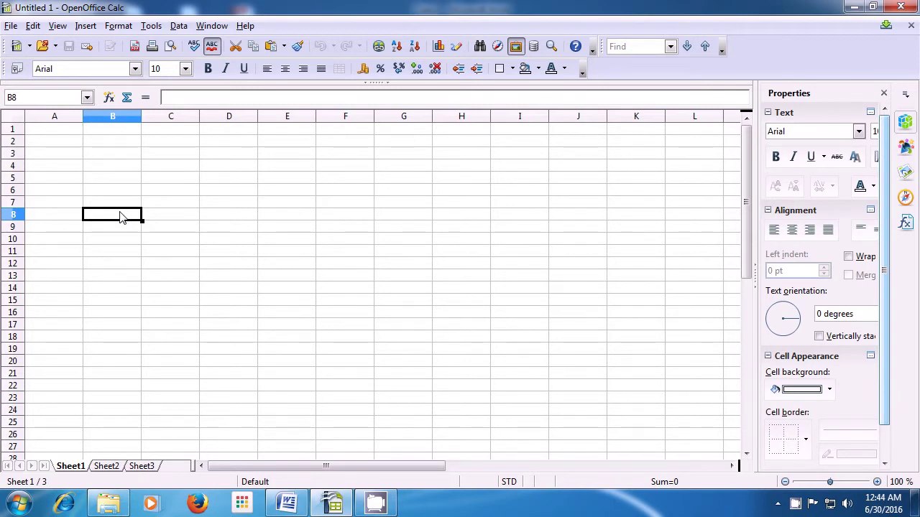
text(Co)
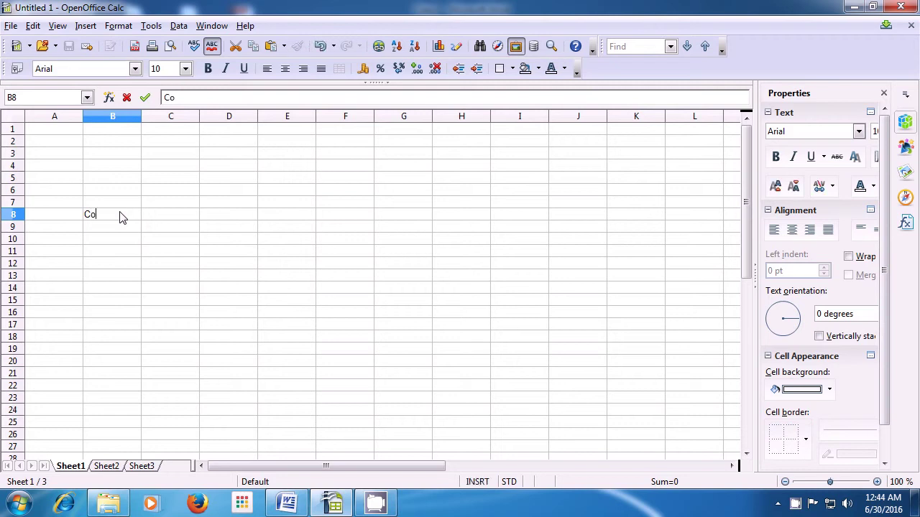
text(mputer)
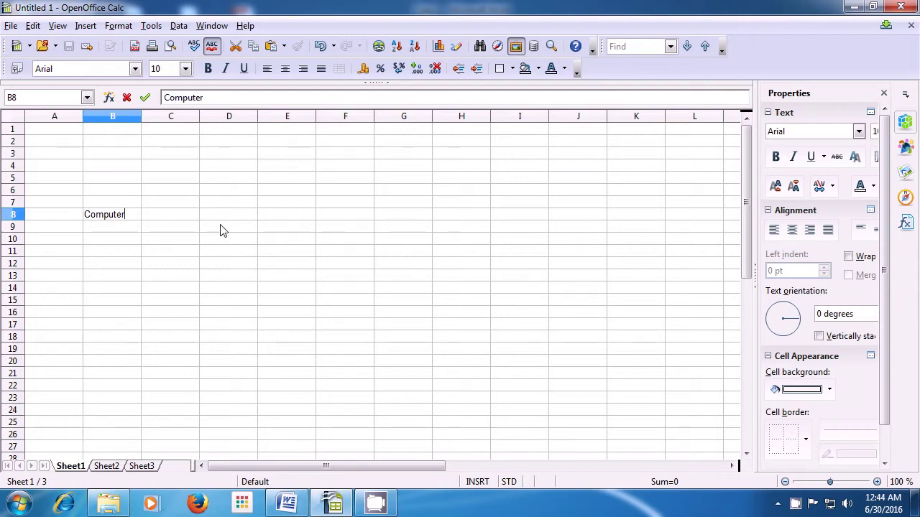
click(163, 232)
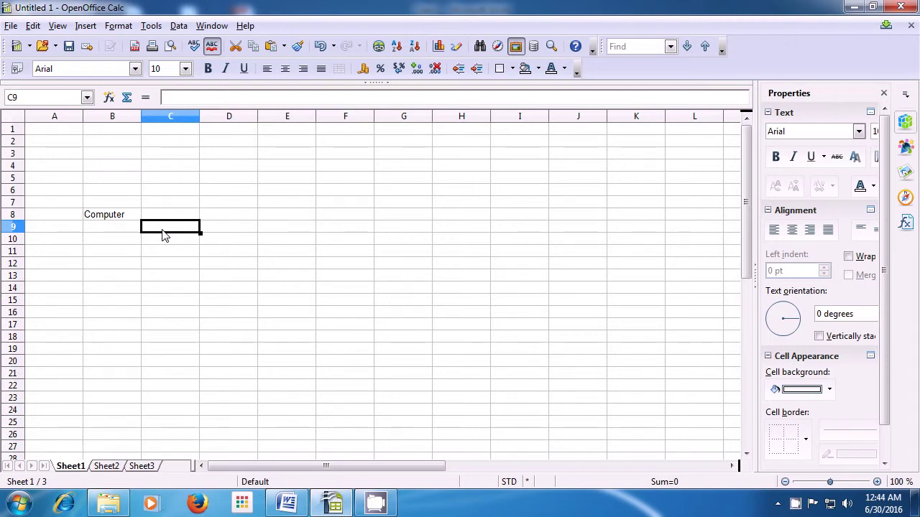
- Replace the content of cell B8 with "shiksha"
click(117, 221)
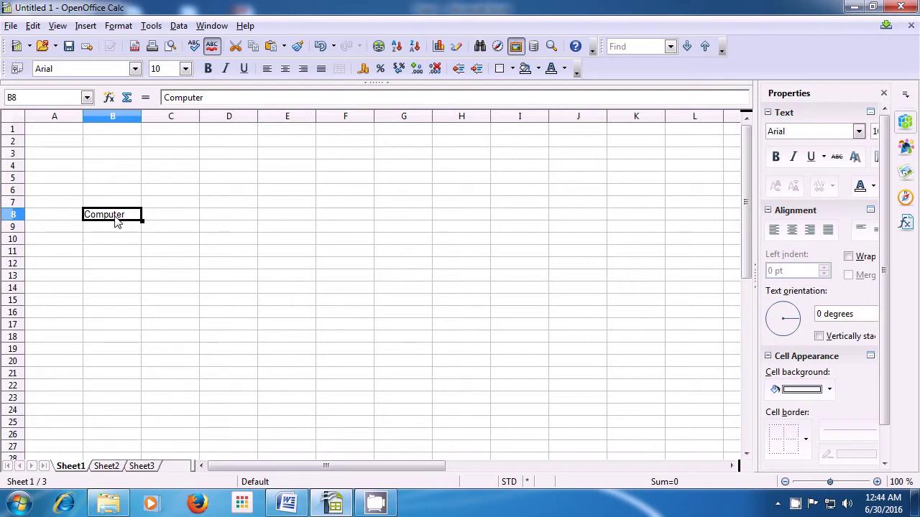
text(s)
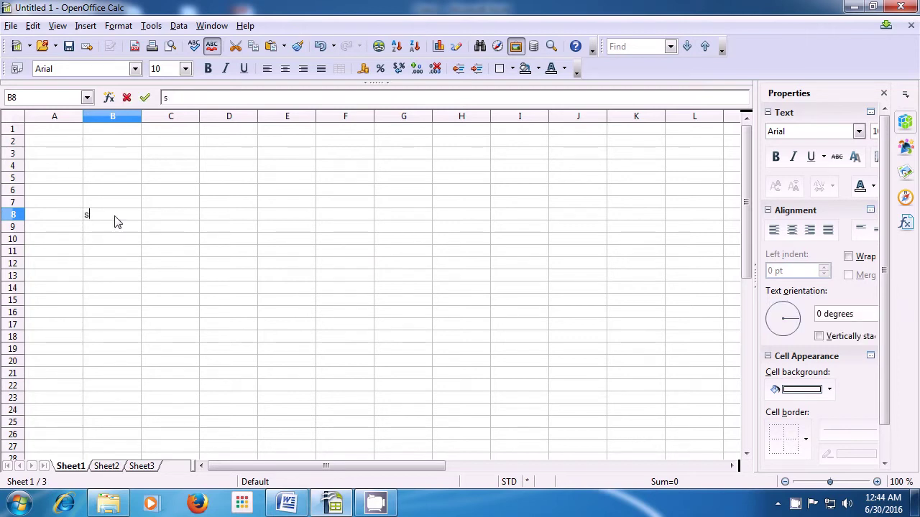
text(hik)
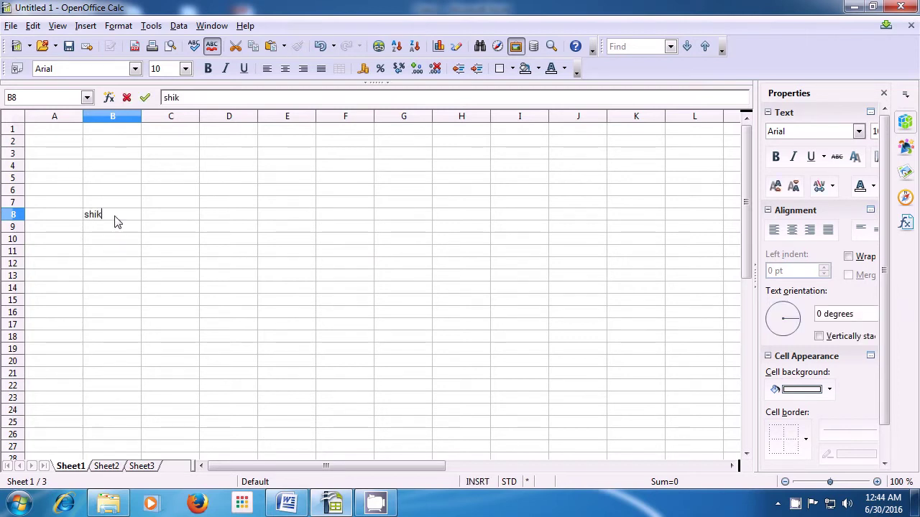
text(sha)
click(157, 230)
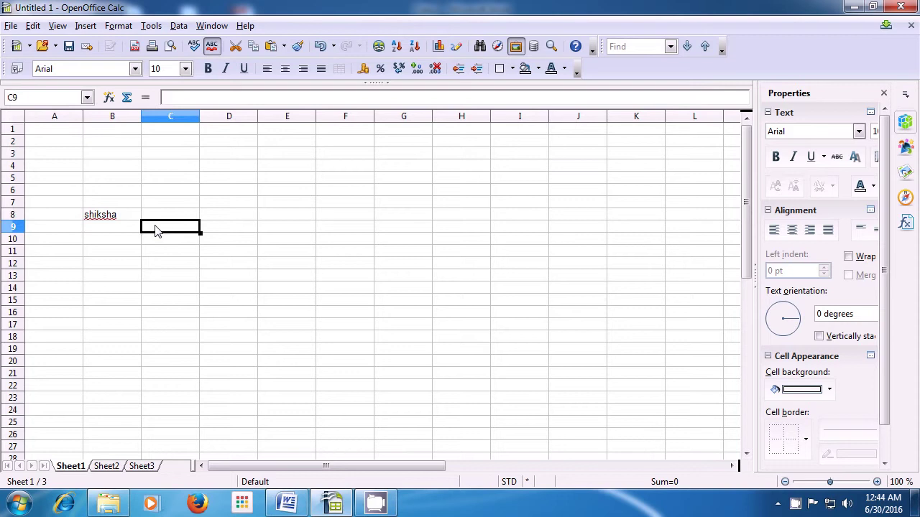
- Insert "Computer " in front of the existing word in cell B8 so it reads "Computer shiksha"
click(108, 222)
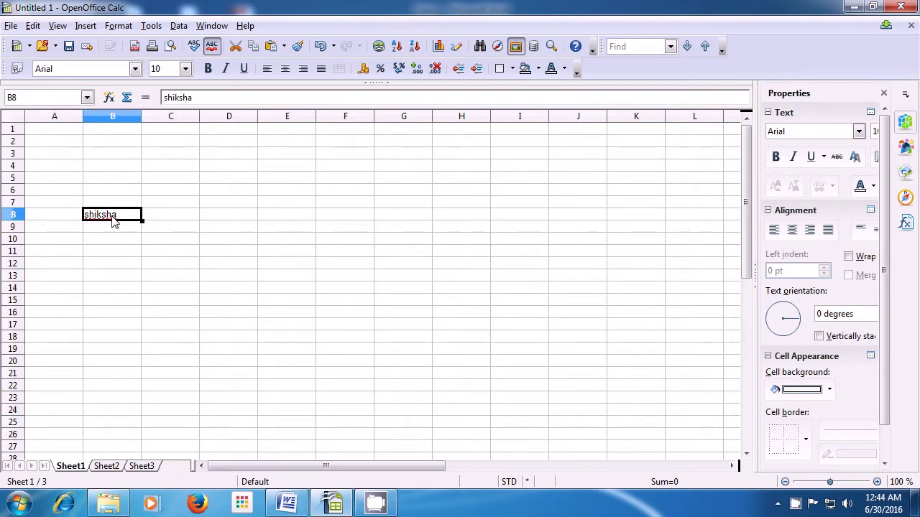
click(163, 97)
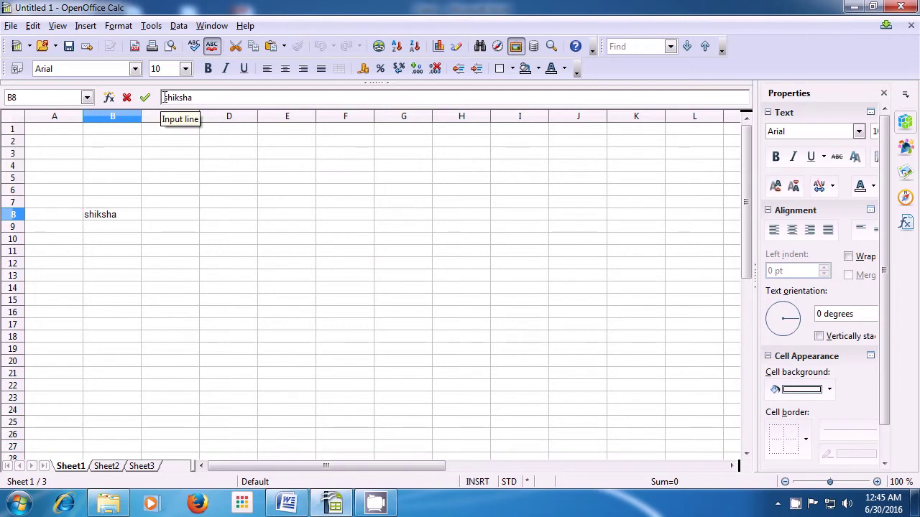
text(c)
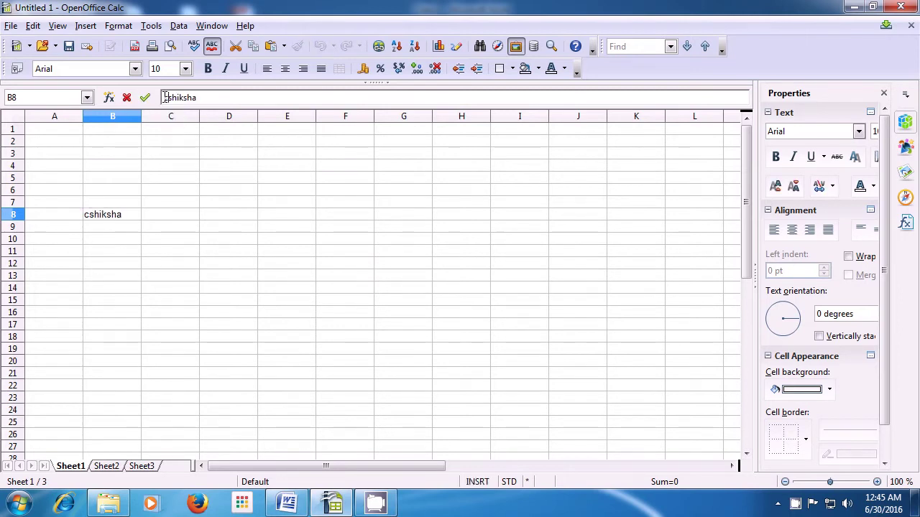
text(omput)
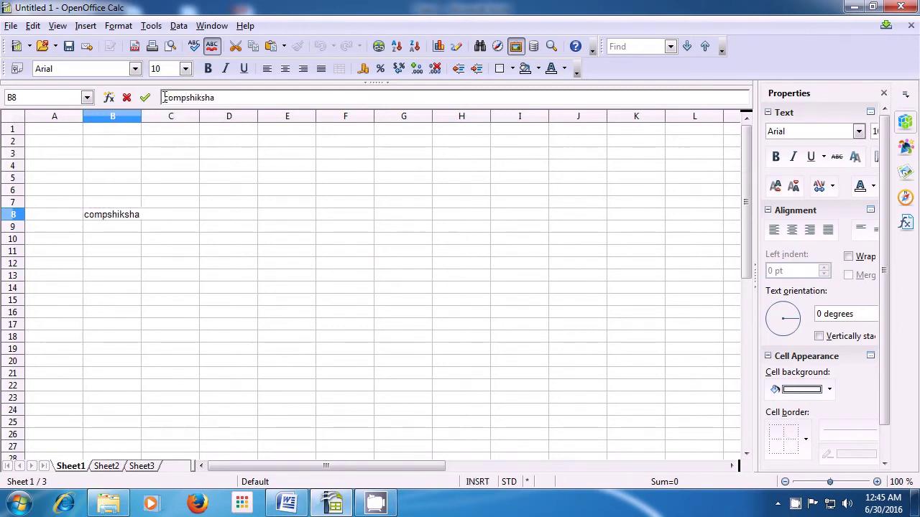
text(er)
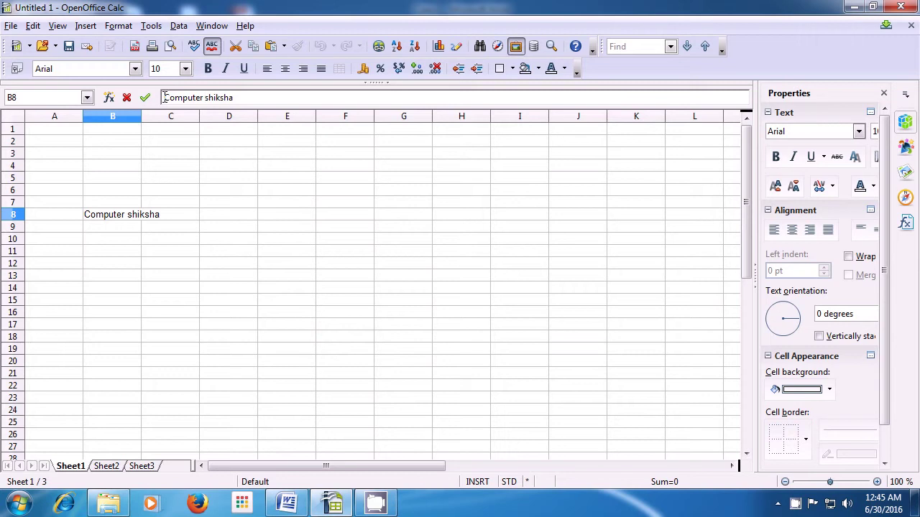
click(223, 231)
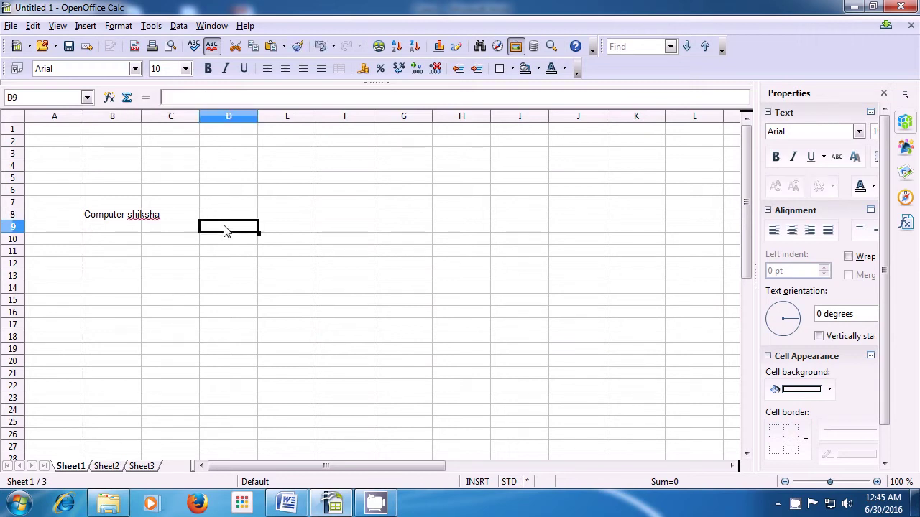
- Delete the word "shiksha" from the text in cell B8, keeping "Computer"
click(102, 222)
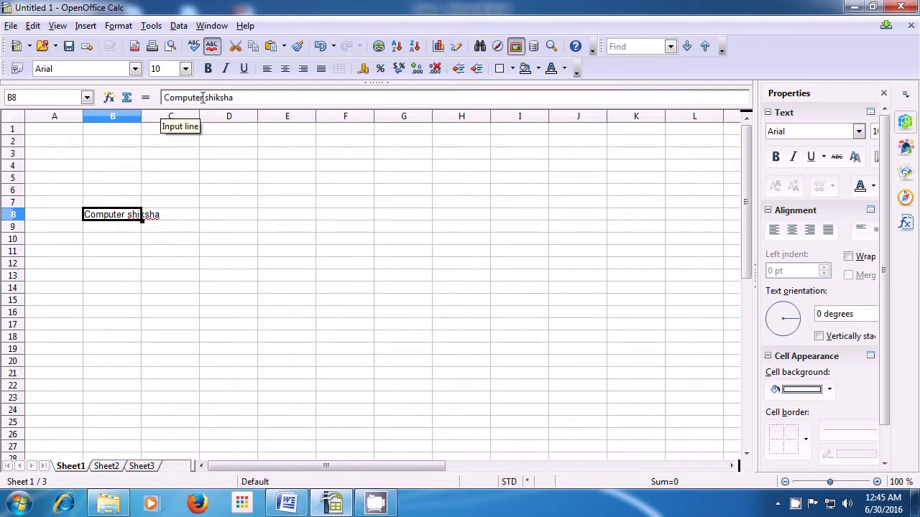
double_click(124, 220)
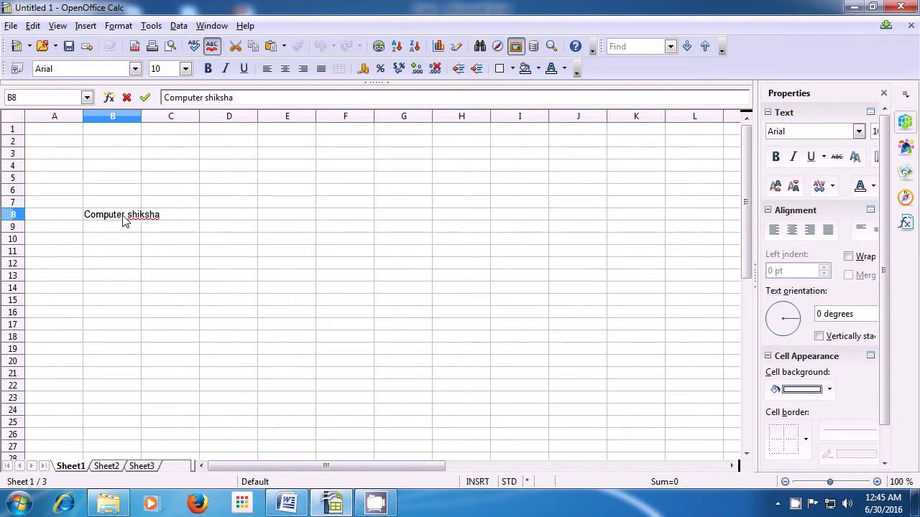
key(Right)
key(BackSpace)
key(BackSpace)
key(BackSpace)
key(BackSpace)
key(BackSpace)
key(BackSpace)
key(BackSpace)
key(BackSpace)
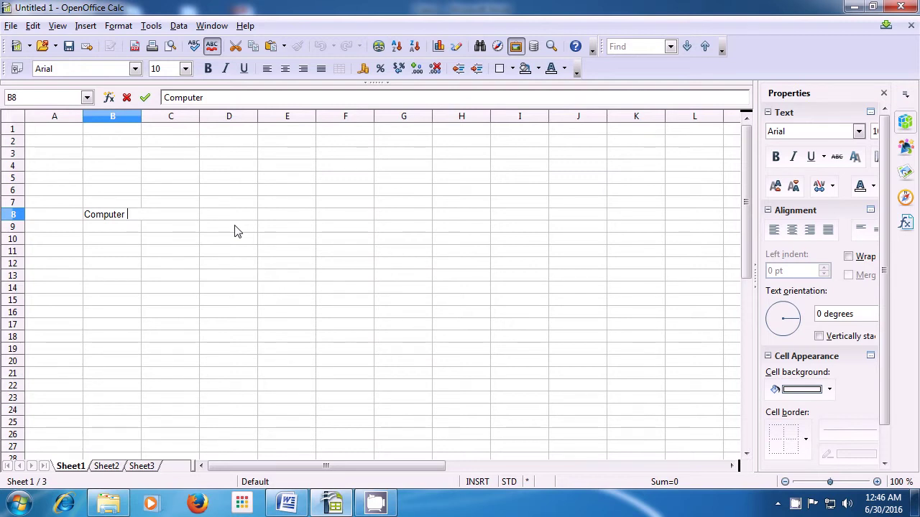
click(237, 231)
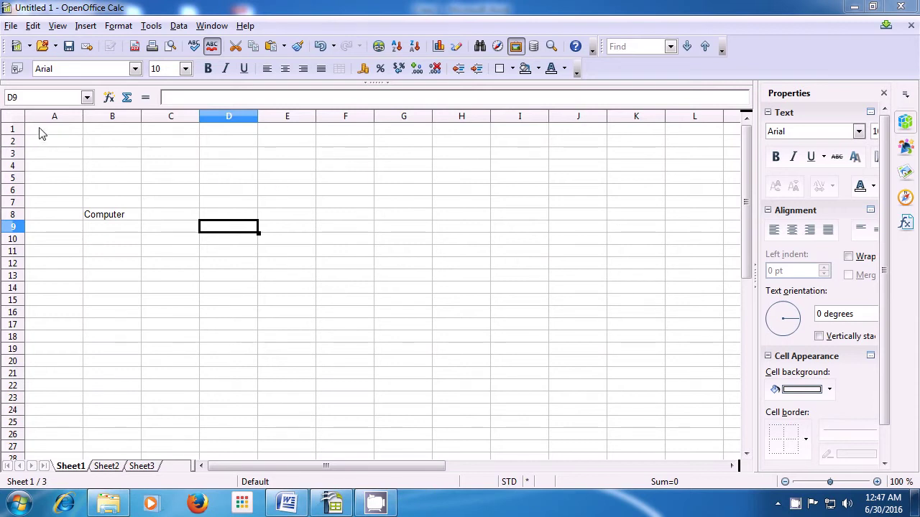
click(76, 133)
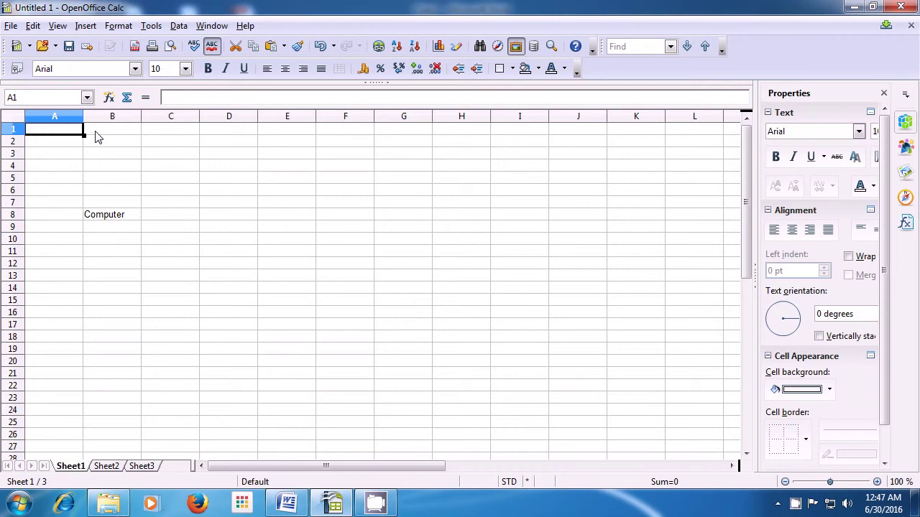
click(109, 133)
click(163, 133)
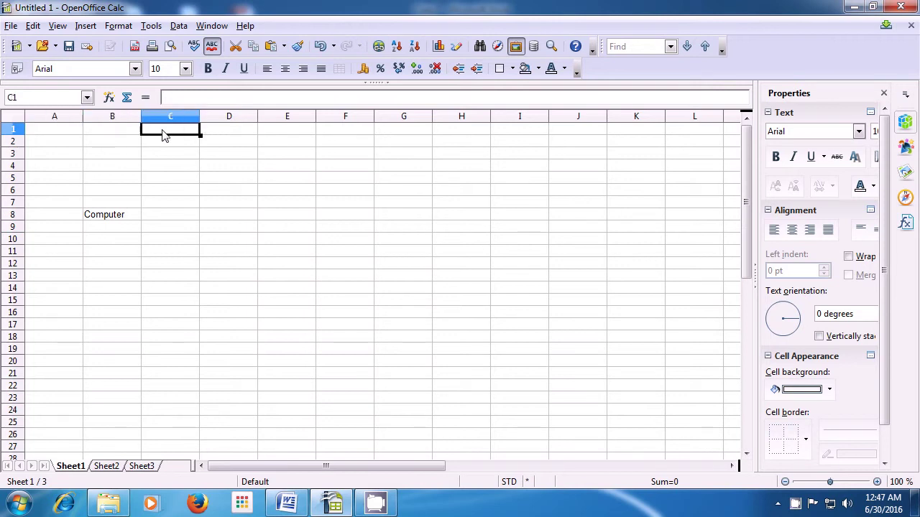
click(208, 134)
click(274, 133)
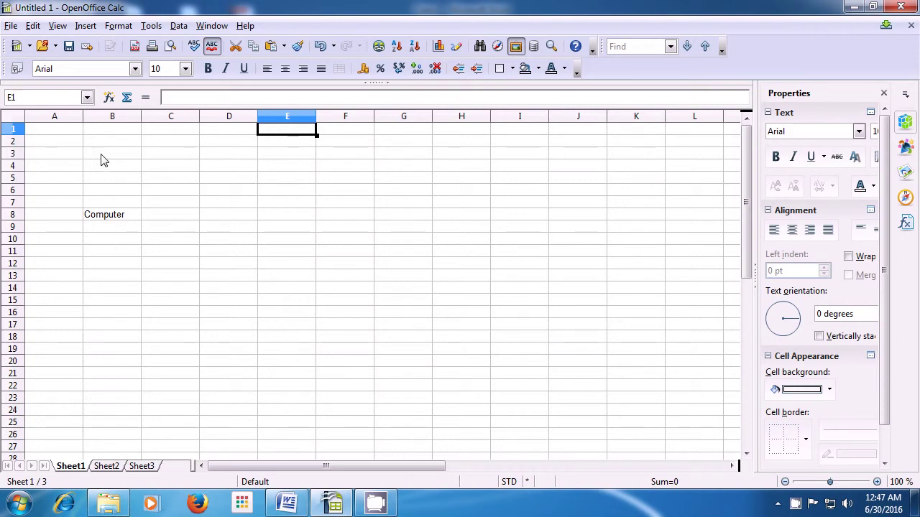
- Enter the column headings Name, Roll No, Subject and Total in cells A1 to D1
click(61, 132)
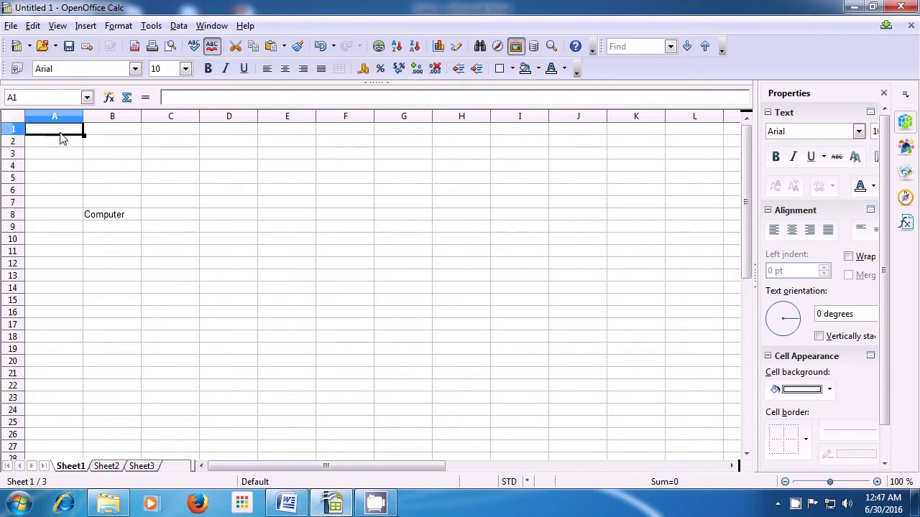
text(Nam)
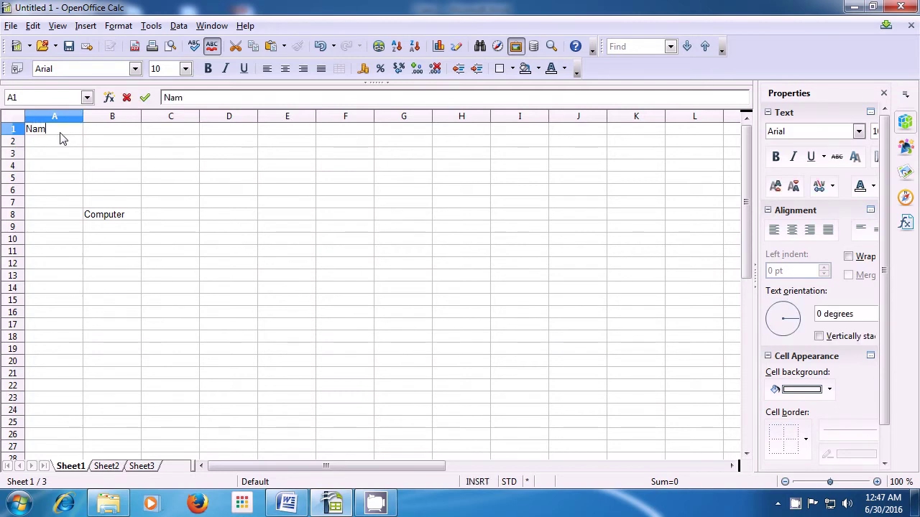
text(e)
click(104, 135)
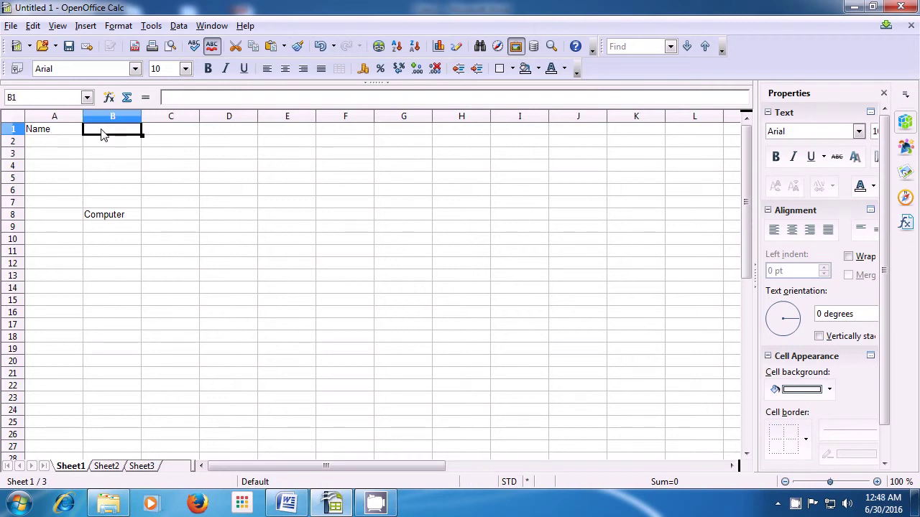
text(Roll)
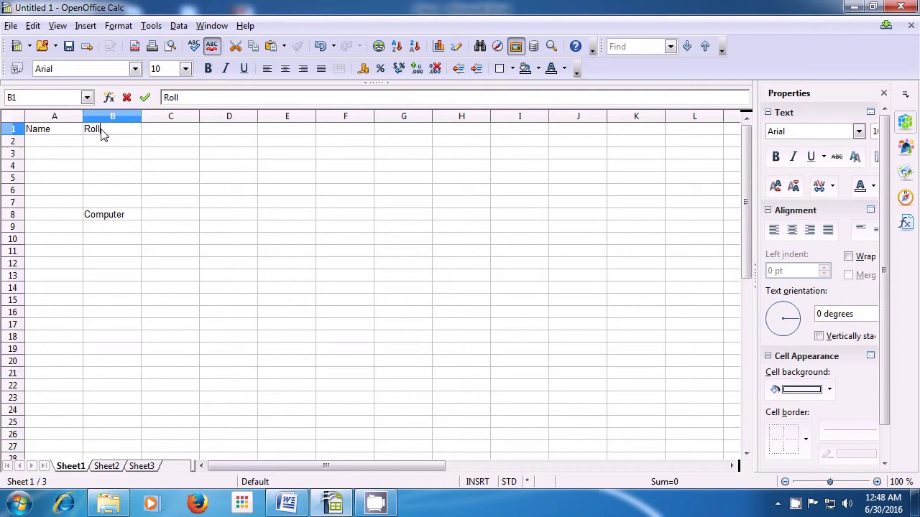
text( No)
key(Tab)
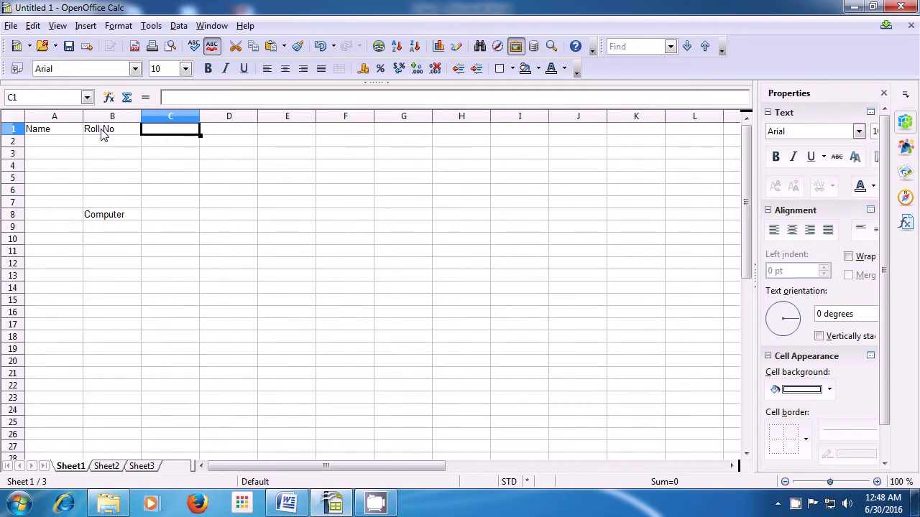
text(Sub)
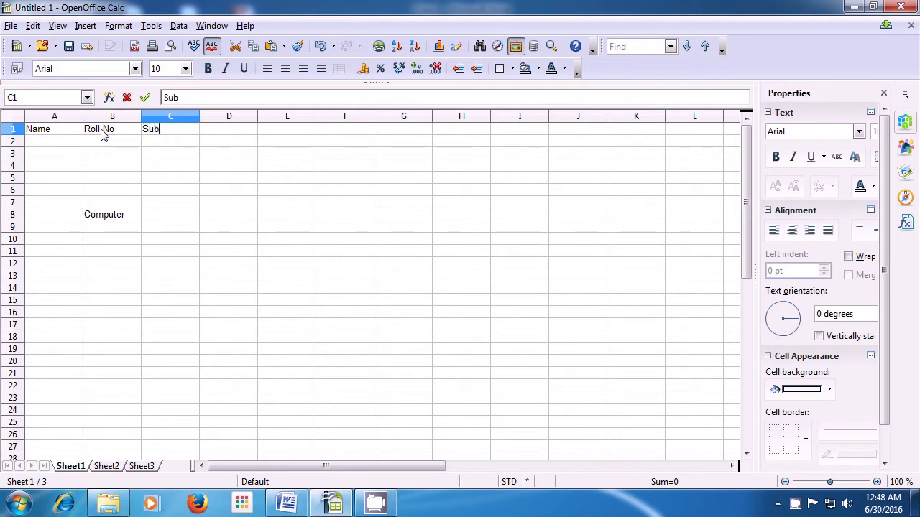
text(ject)
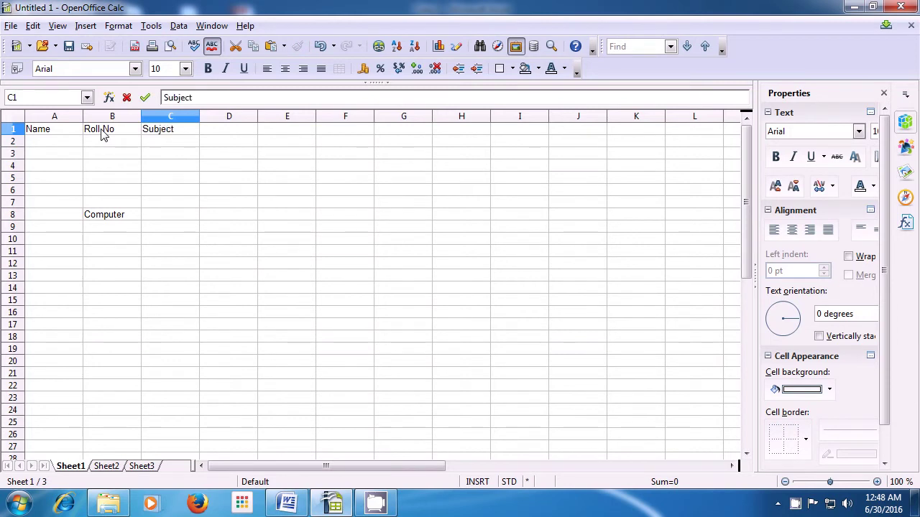
key(Tab)
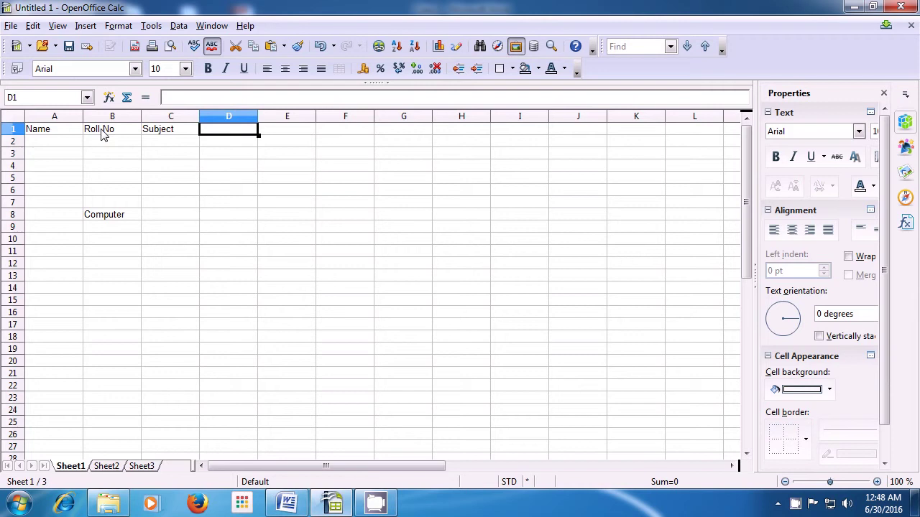
text(Total)
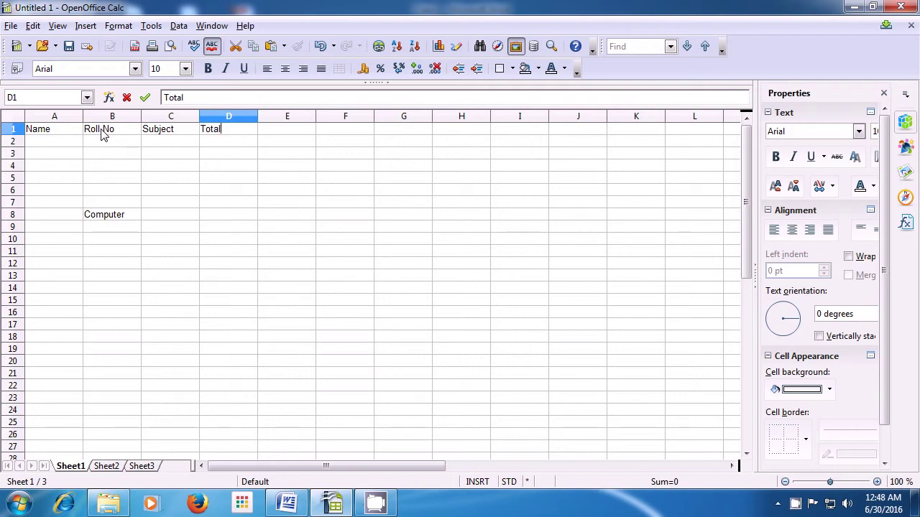
key(Tab)
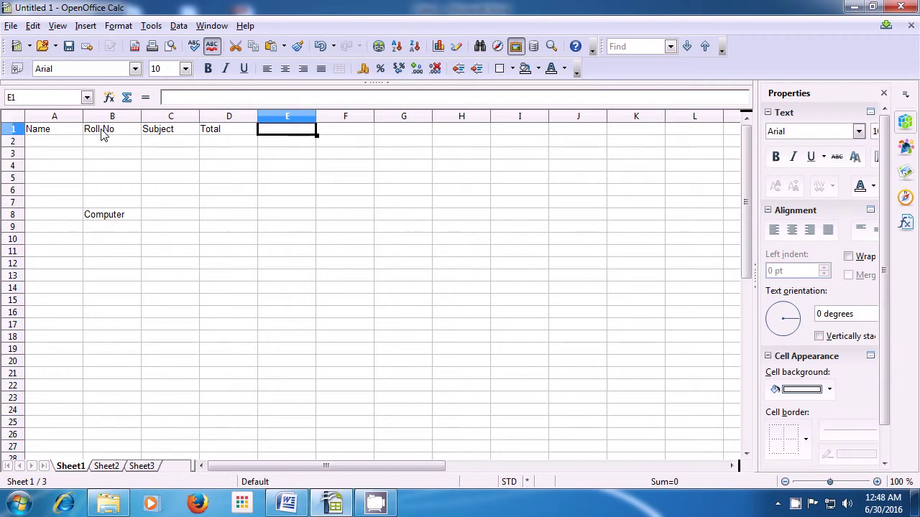
- Move the active cell down column E to E9 and across row 9 to A9
key(Down)
key(Down)
key(Down)
key(Down)
key(Down)
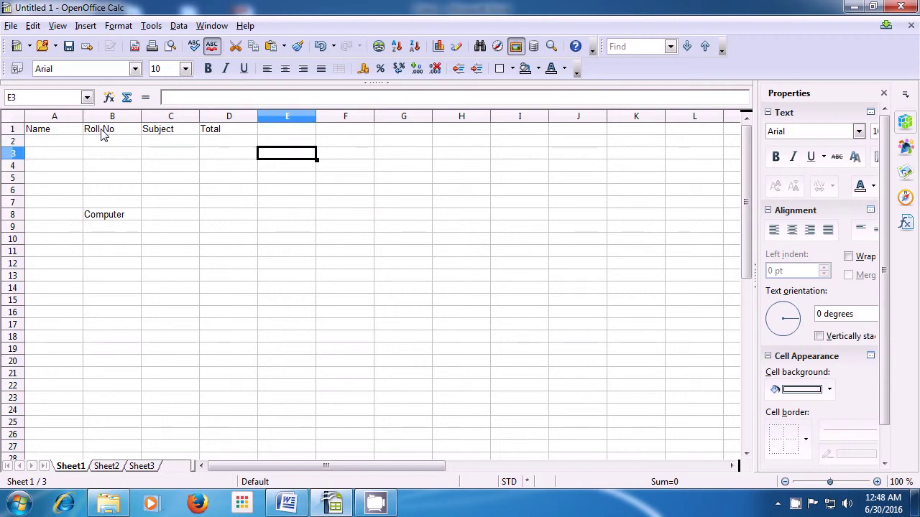
key(Down)
key(Down)
key(Down)
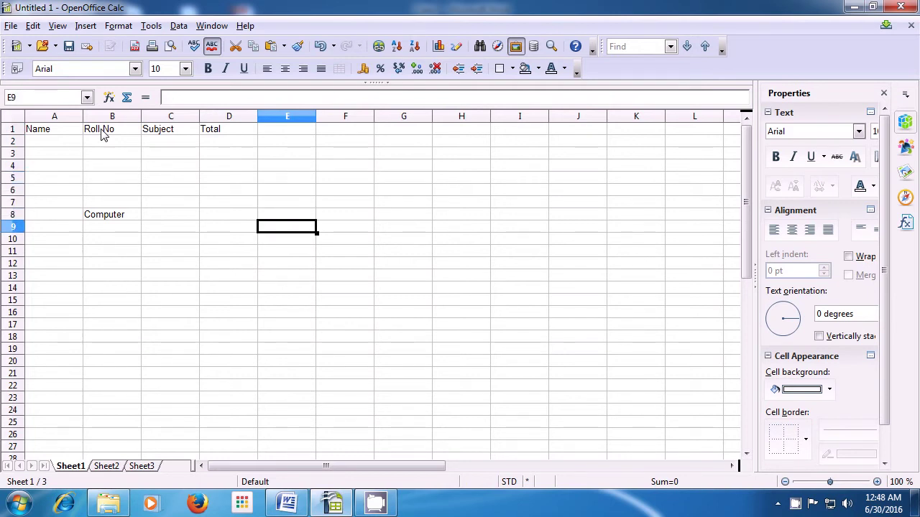
key(Left)
key(Left)
key(Left)
key(Left)
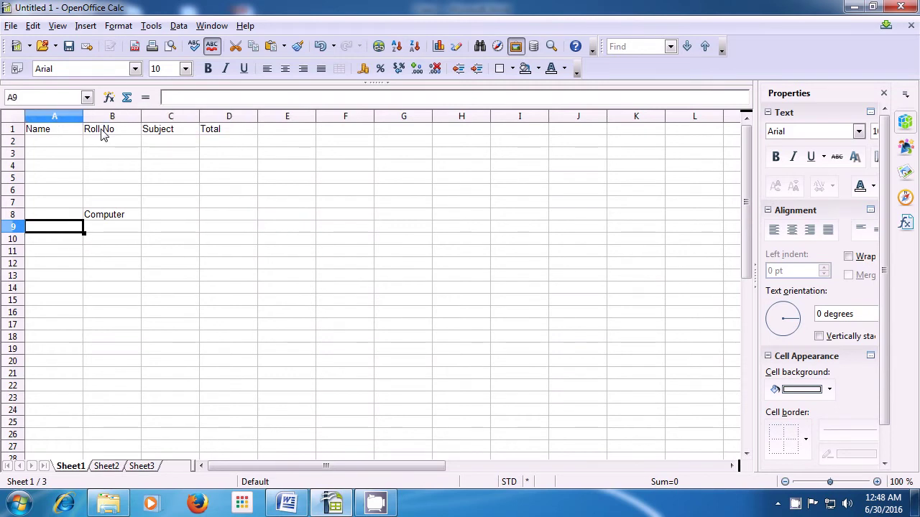
- Delete the contents of cell B8, keeping the default content types selected for deletion
key(Right)
key(Right)
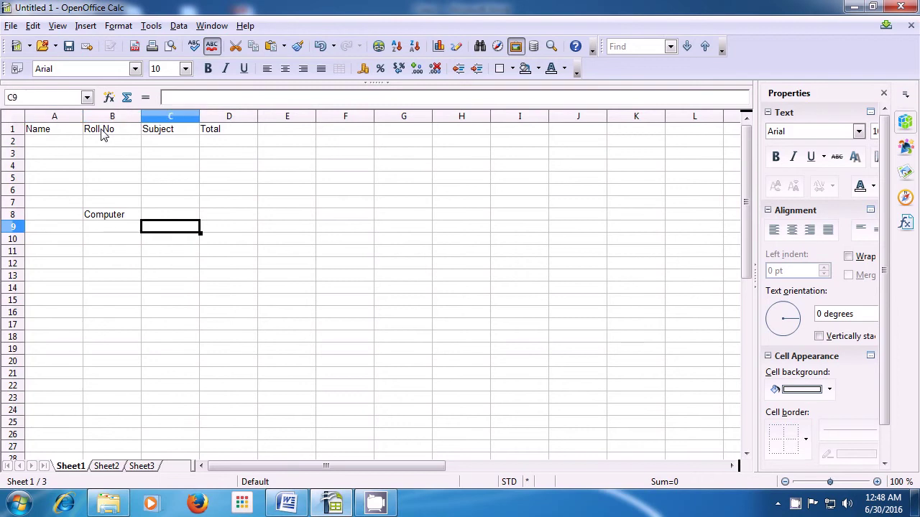
key(Left)
key(Up)
key(Delete)
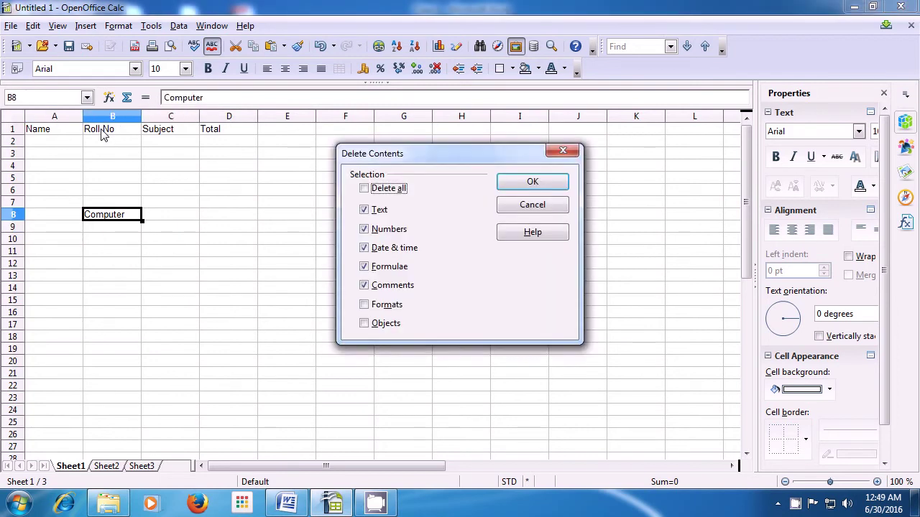
click(533, 183)
- Select the block of cells A1:K12, starting from the Name heading
click(175, 217)
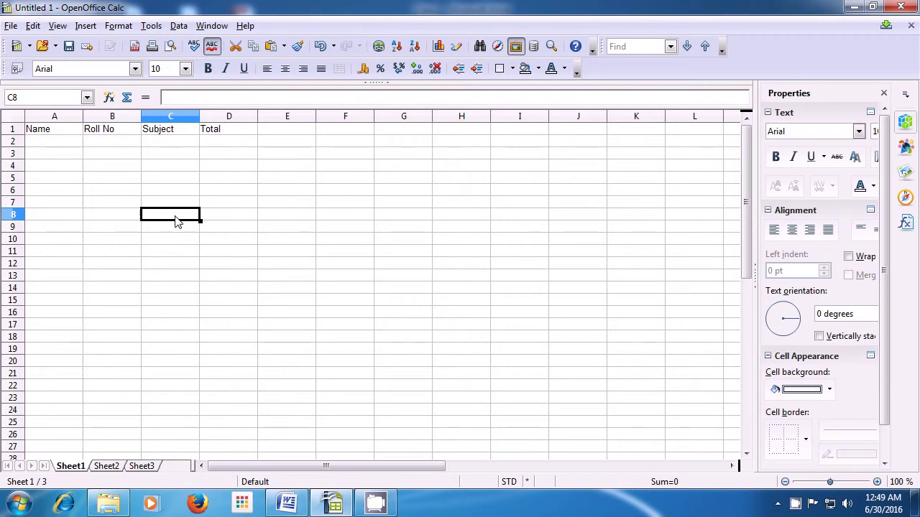
click(63, 137)
drag(46, 136, 659, 267)
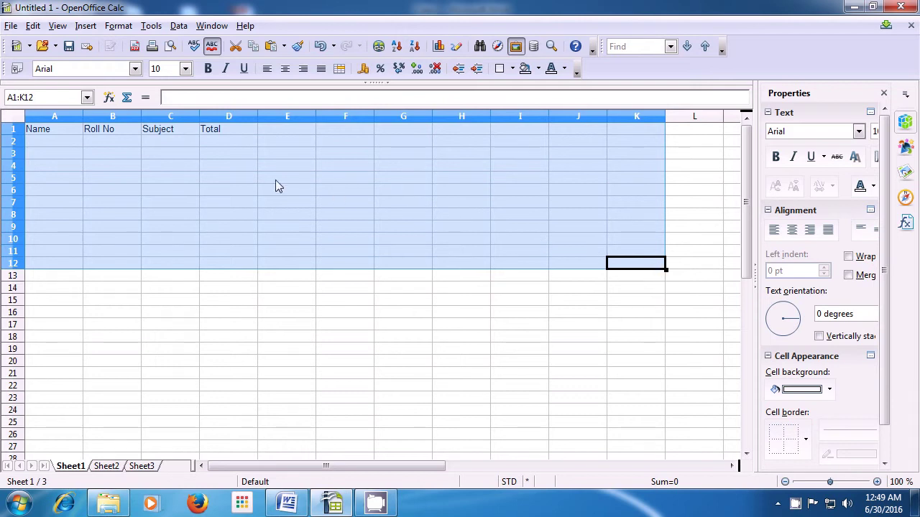
- Select row 1 from cell A1 through G1, extending the selection one cell at a time
click(59, 132)
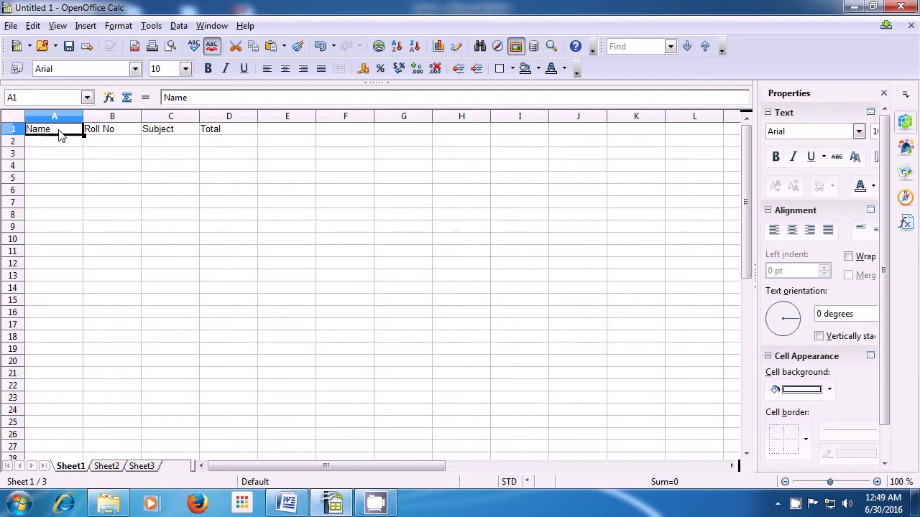
key(shift+Right)
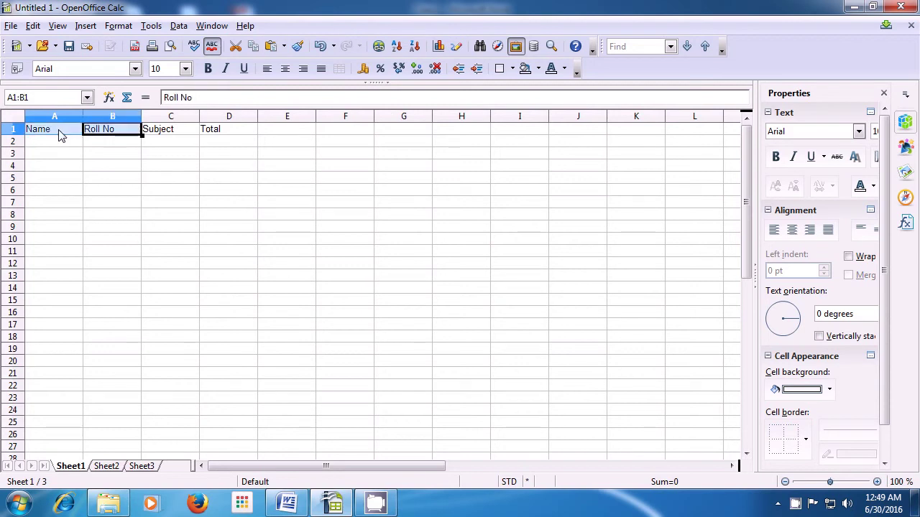
key(shift+Right)
key(shift+Right)
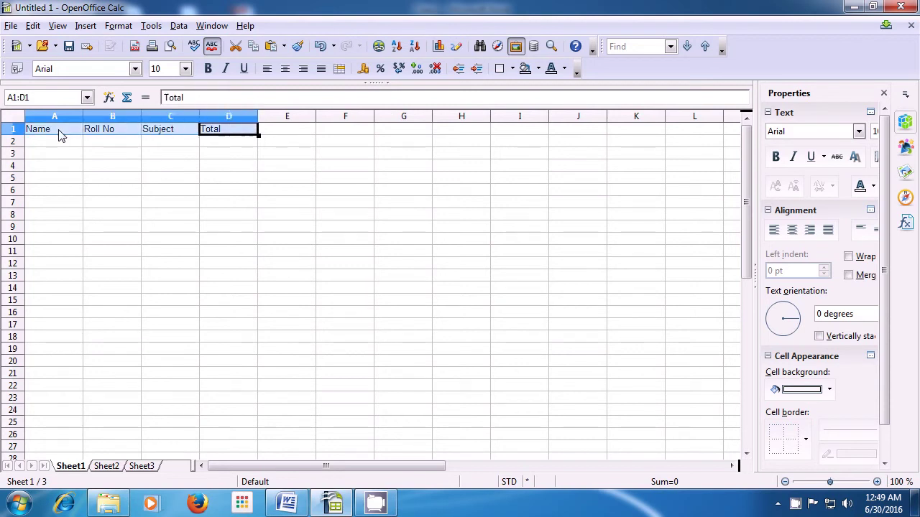
key(shift+Right)
key(shift+Right)
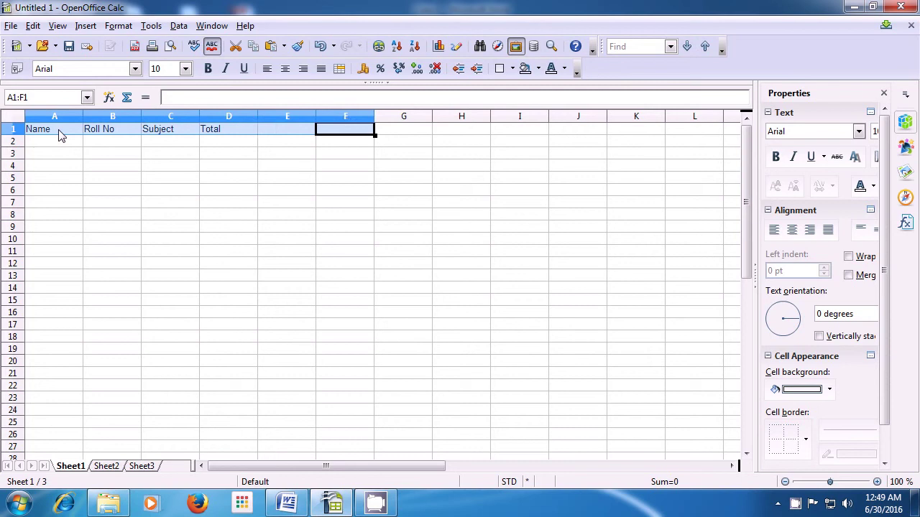
key(shift+Right)
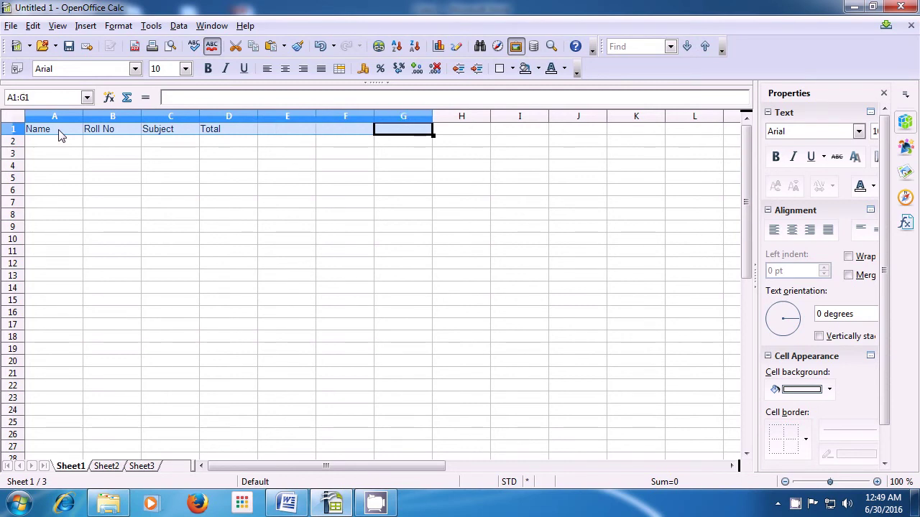
- Extend the selection down to row 7 so it covers A1:G7
key(shift+Down)
key(shift+Down)
key(shift+Down)
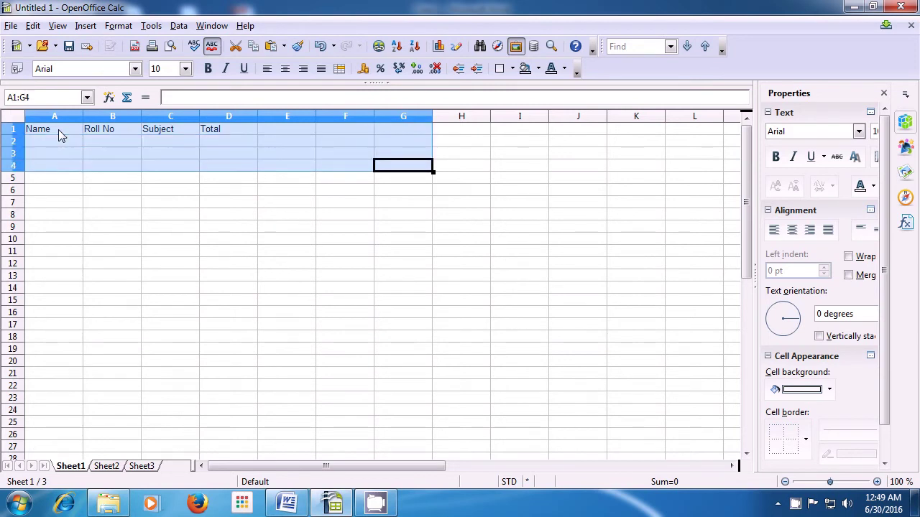
key(shift+Down)
key(shift+Down)
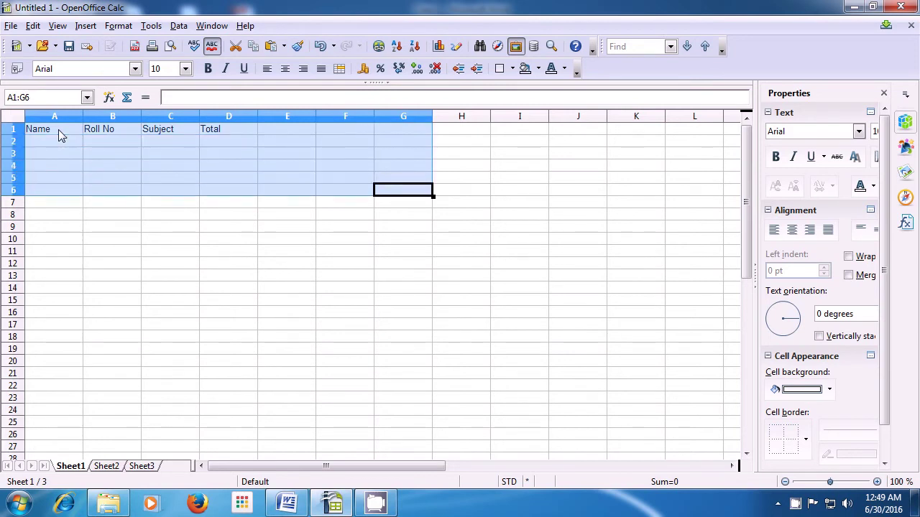
key(shift+Down)
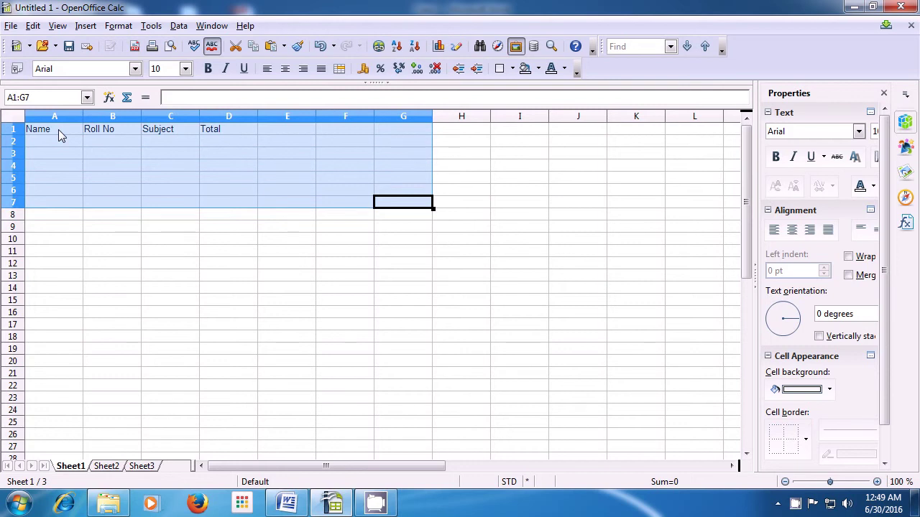
- Shrink the selection to A1:D7, widen it again to A1:F7, and release it
key(shift+Left)
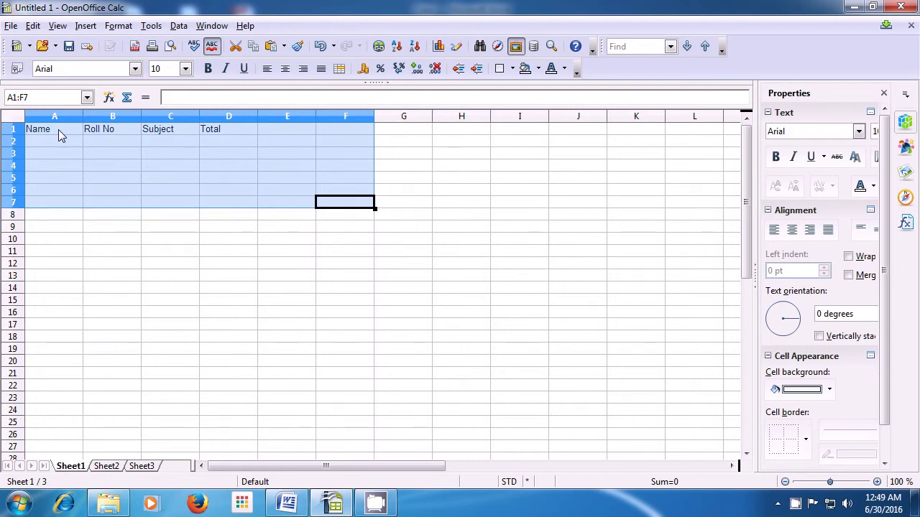
key(shift+Left)
key(shift+Left)
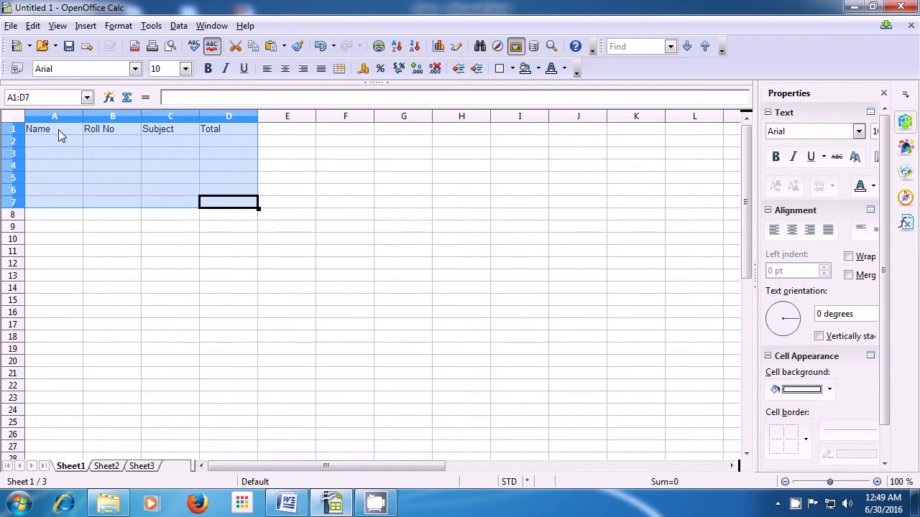
key(shift+Right)
key(shift+Right)
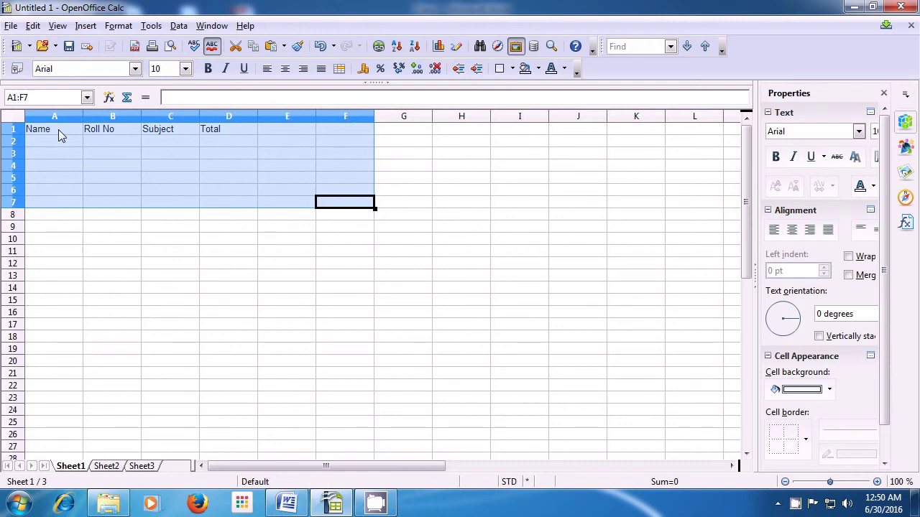
key(Left)
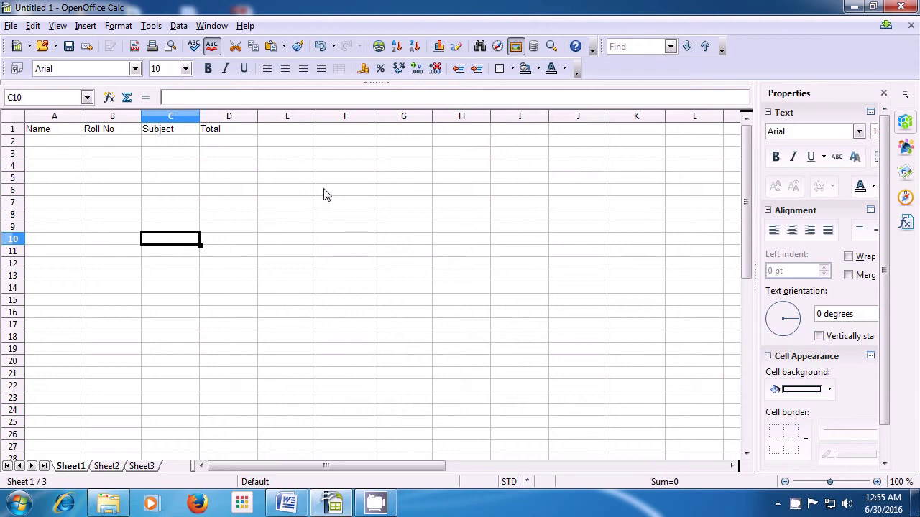
- Select the entire column A and replace that selection with the Roll No heading in cell B1
click(63, 116)
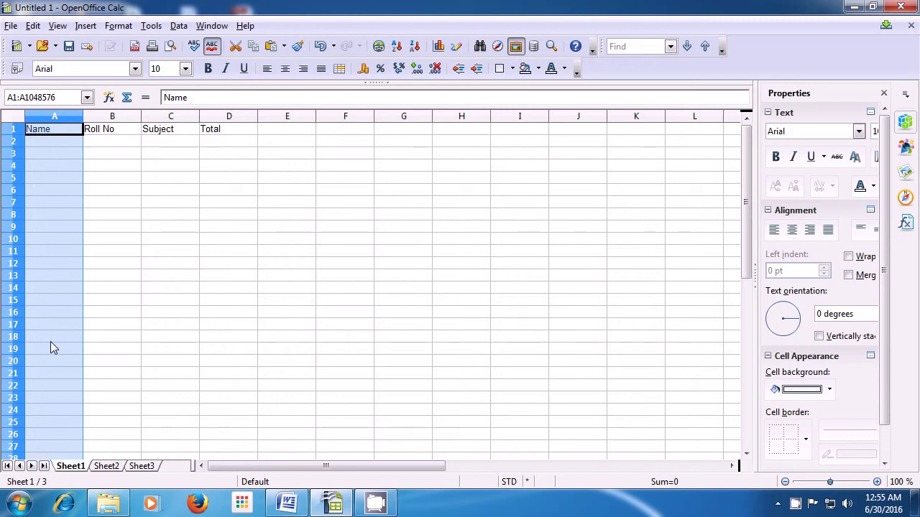
click(113, 134)
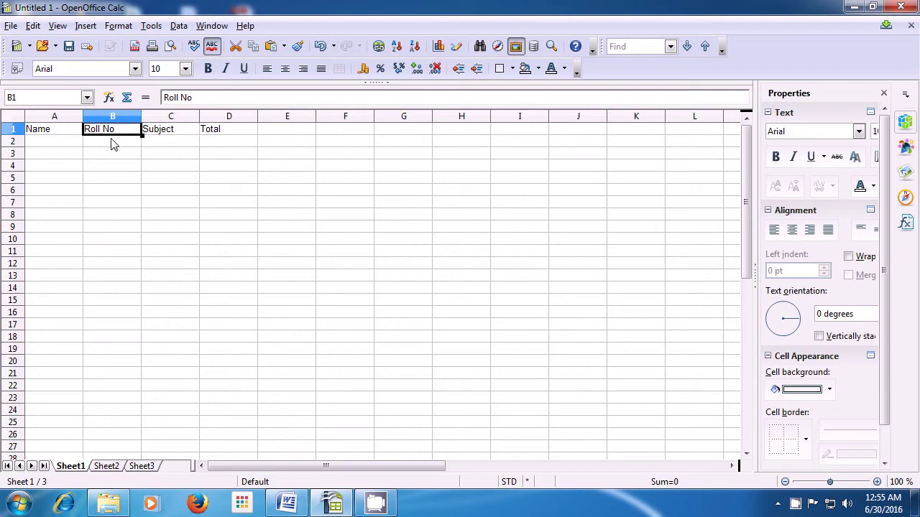
- Move the active cell down column C from the Subject heading in C1 to C10
click(171, 130)
key(Down)
key(Down)
key(Down)
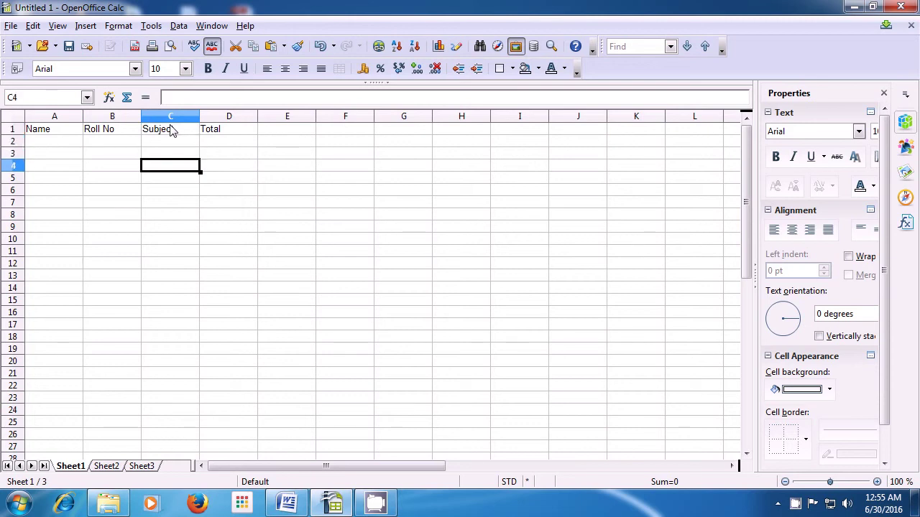
key(Down)
key(Down)
key(Down)
key(Down)
key(Down)
key(Down)
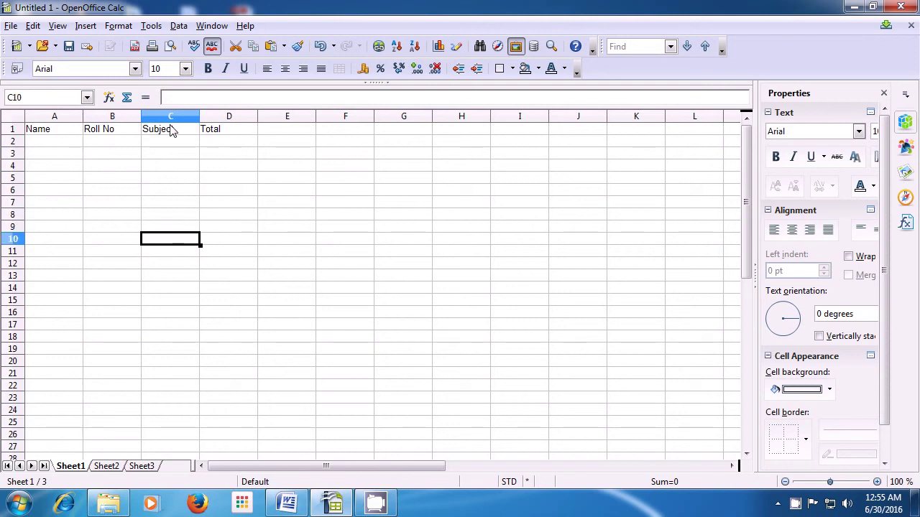
- Move the active cell down column D from the Total heading in D1 to D12
click(238, 136)
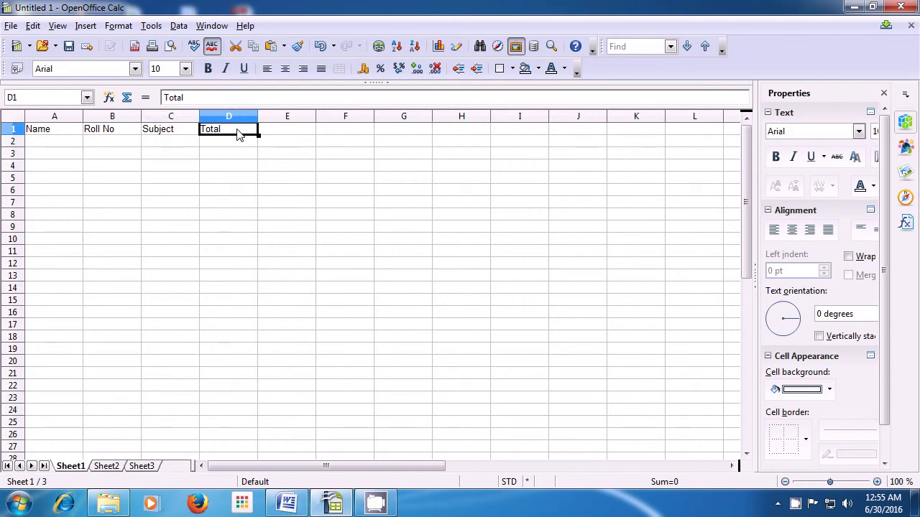
key(Down)
key(Down)
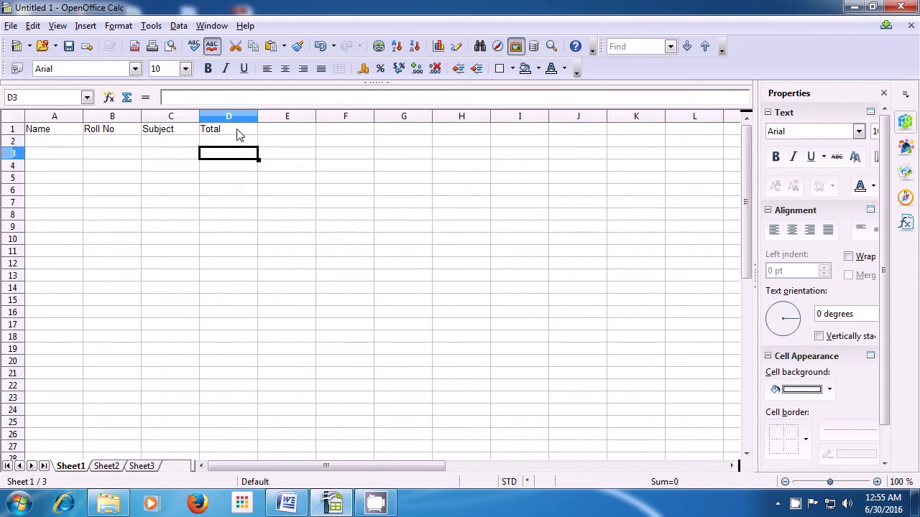
key(Down)
key(Down)
key(Down)
key(Down)
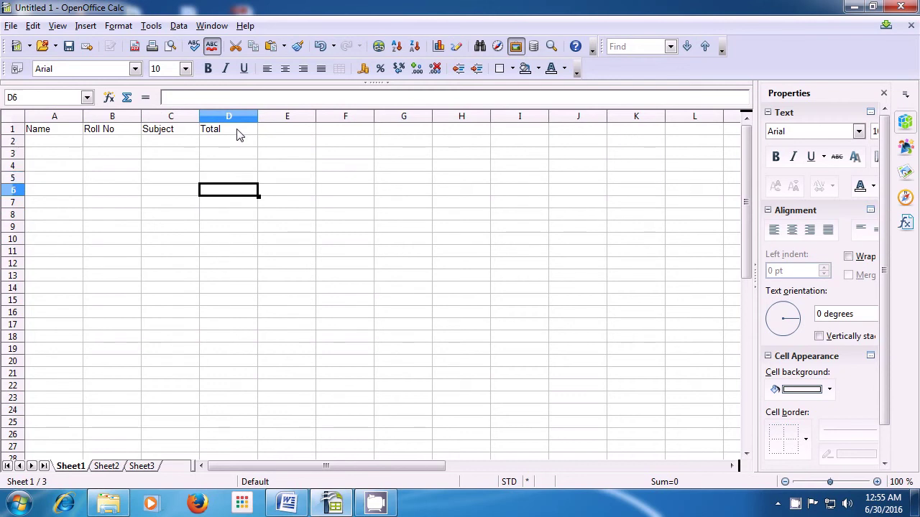
key(Down)
key(Down)
key(Down)
key(Down)
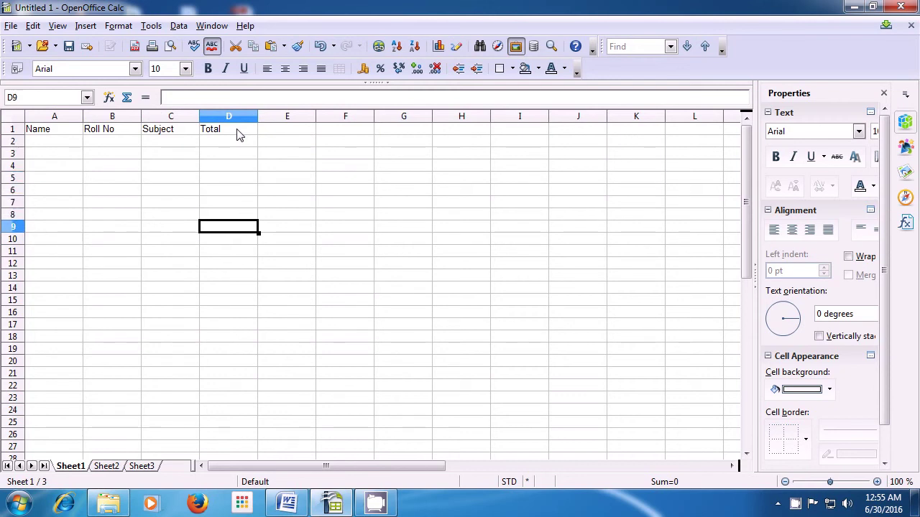
key(Down)
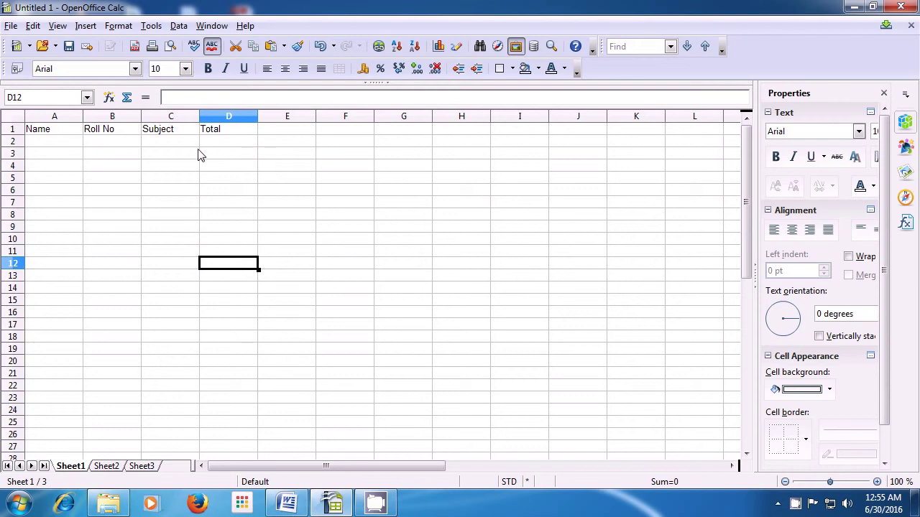
- Select the Name column cells A1:A15, and in their place the Roll No column cells B1:B12
drag(56, 131, 58, 301)
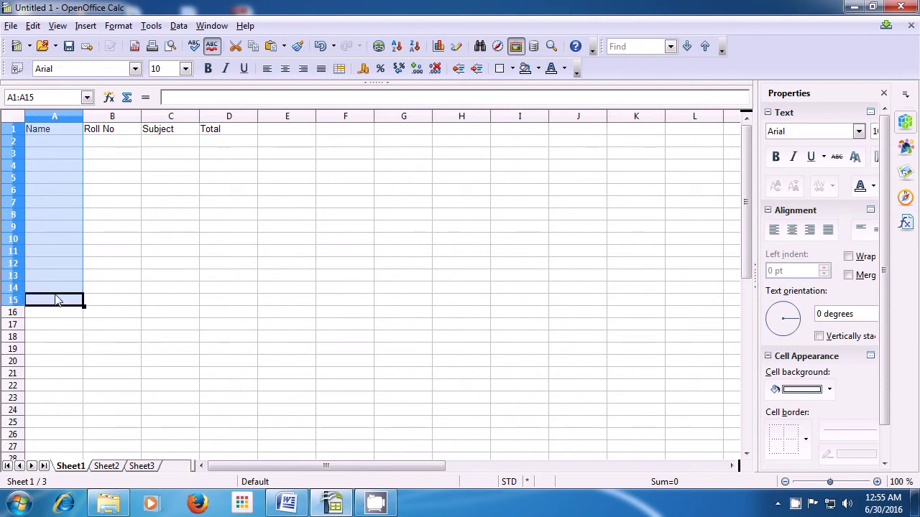
click(58, 301)
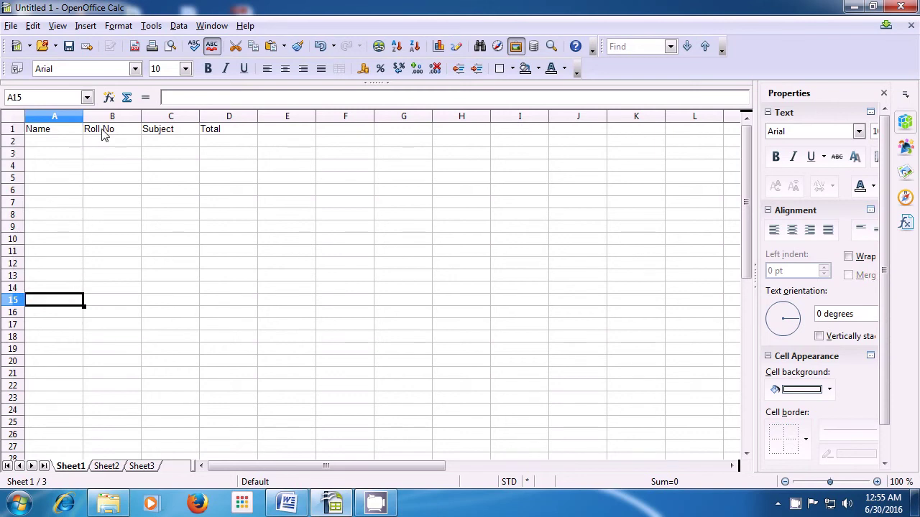
drag(103, 135, 106, 269)
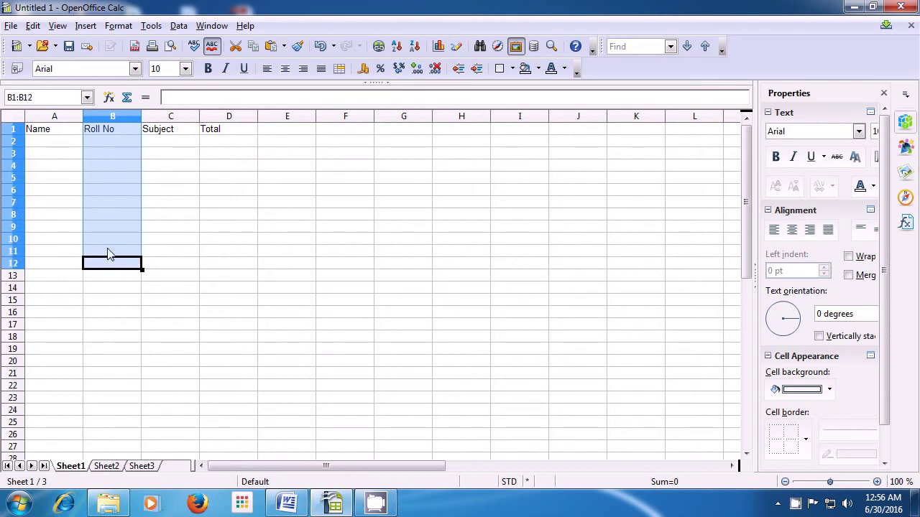
- Select the Subject column cells C1:C11, extending the selection downward from the heading
click(166, 130)
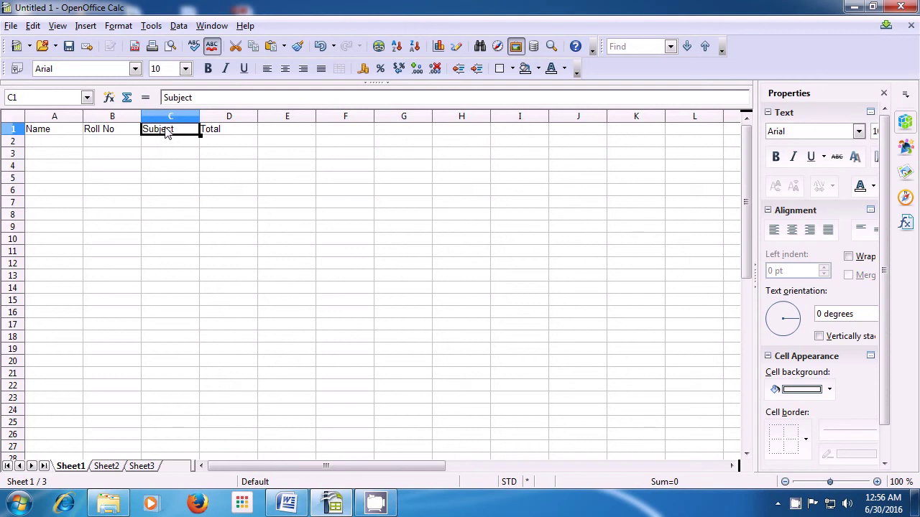
key(shift+Down)
key(shift+Down)
key(shift+Down)
key(shift+Down)
key(shift+Down)
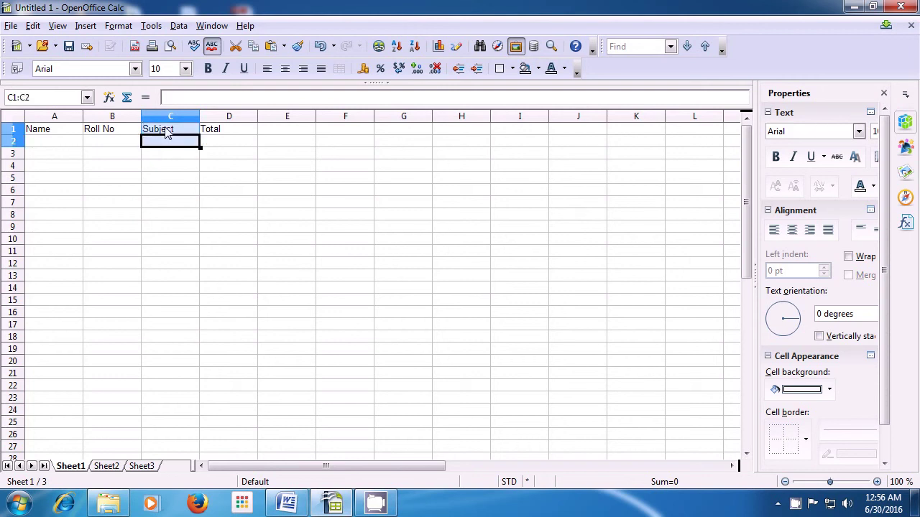
key(shift+Down)
key(shift+Down)
key(shift+Down)
key(shift+Down)
key(shift+Down)
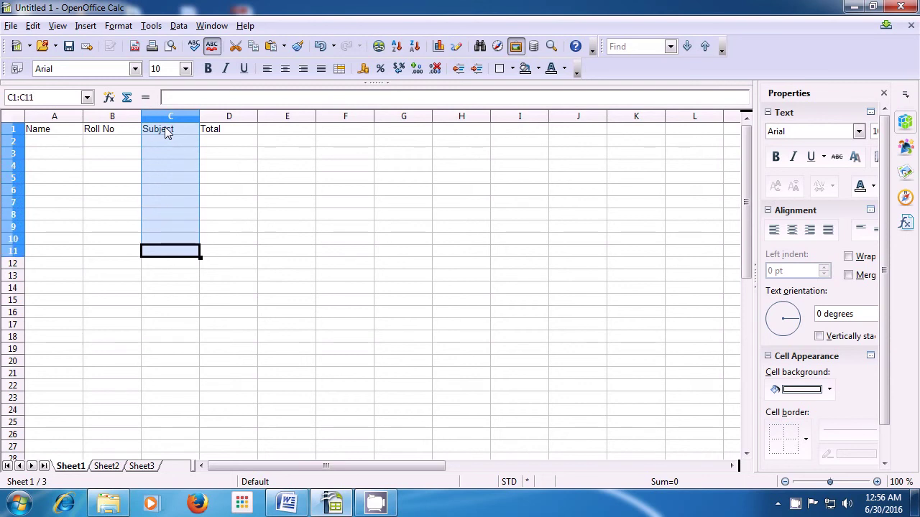
- Widen the selection across to column E, covering C1:E11, and narrow it back to C1:C11
key(shift+Right)
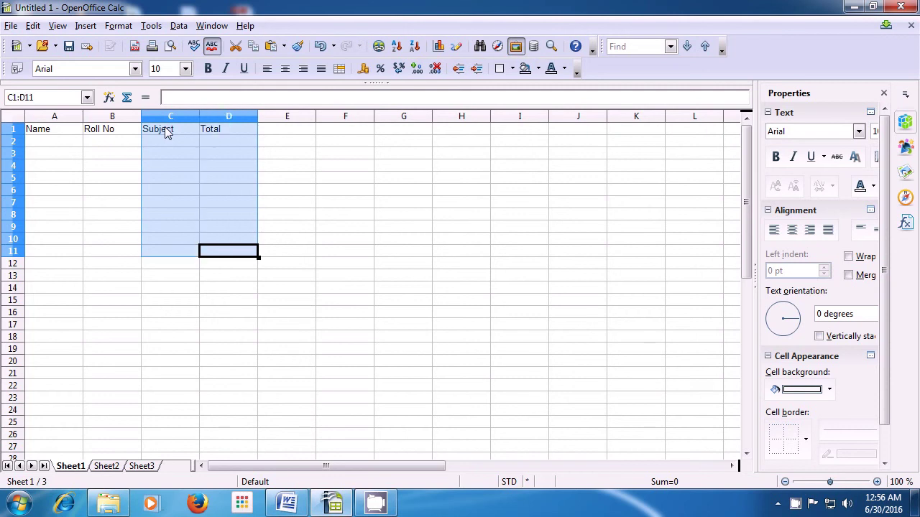
key(shift+Right)
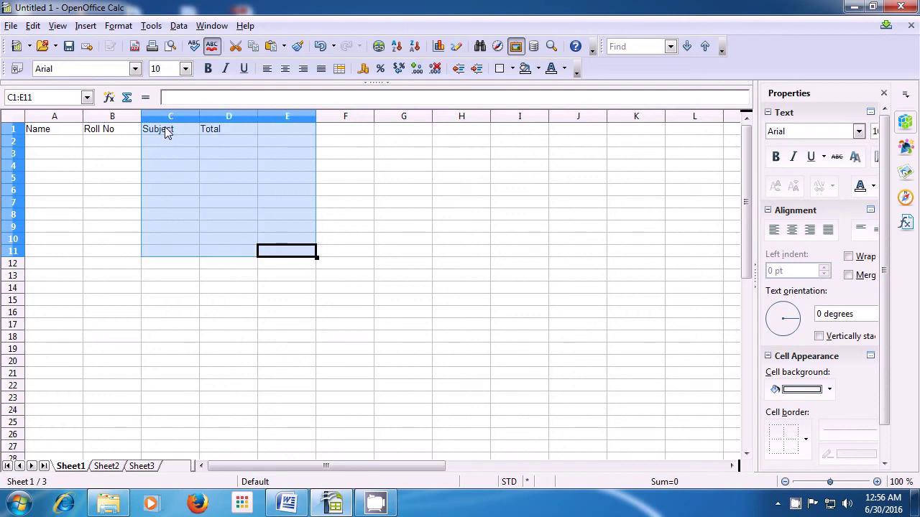
key(shift+Left)
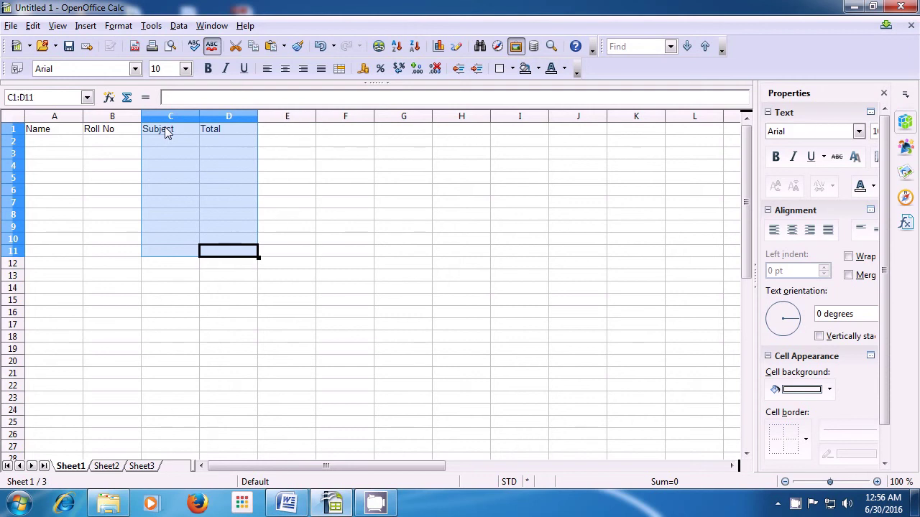
key(shift+Left)
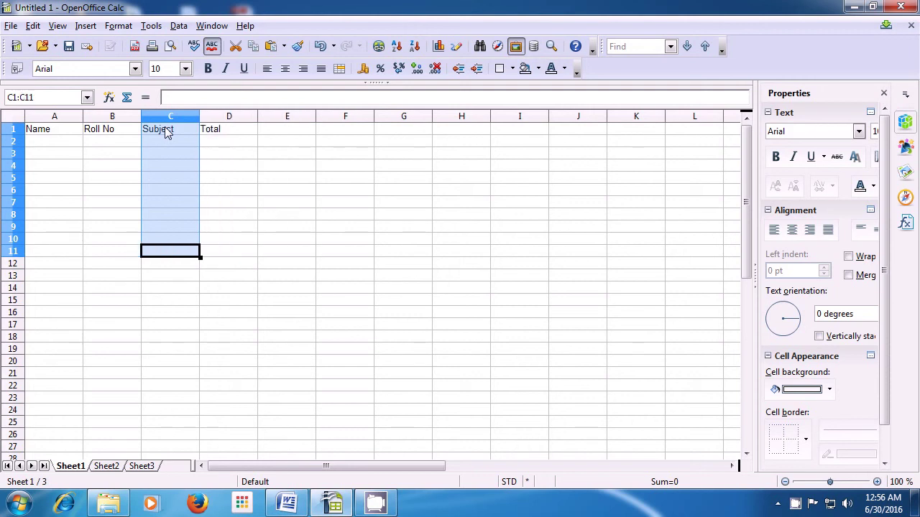
- Extend the Subject column selection across to the Name column and shorten it to row 7, covering A1:C7
key(shift+Left)
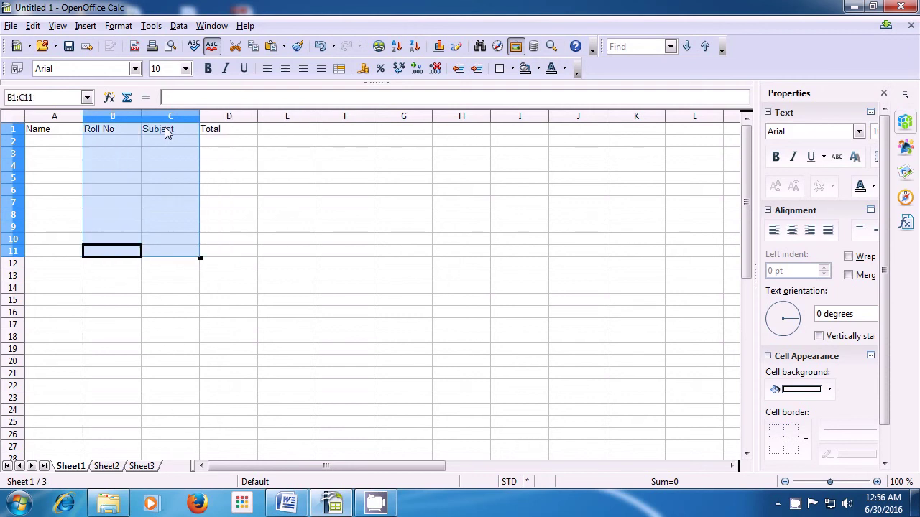
key(shift+Left)
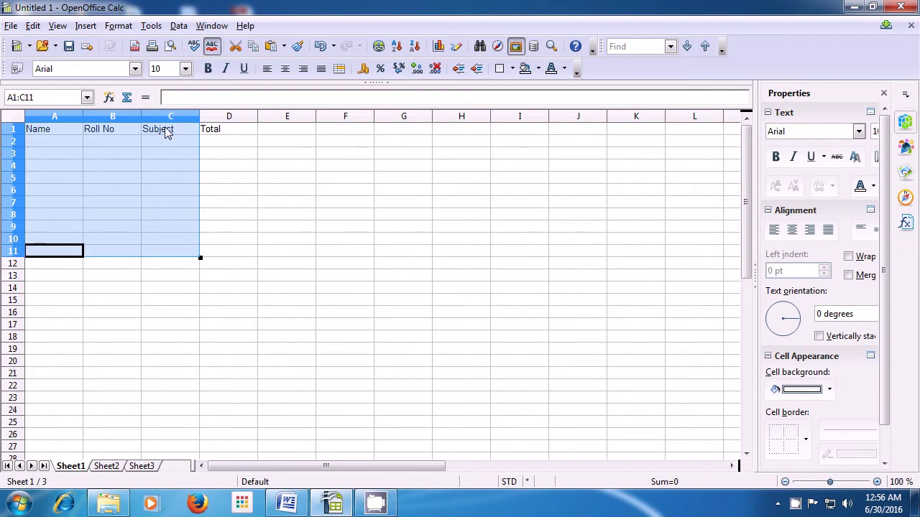
key(shift+Up)
key(shift+Up)
key(shift+Up)
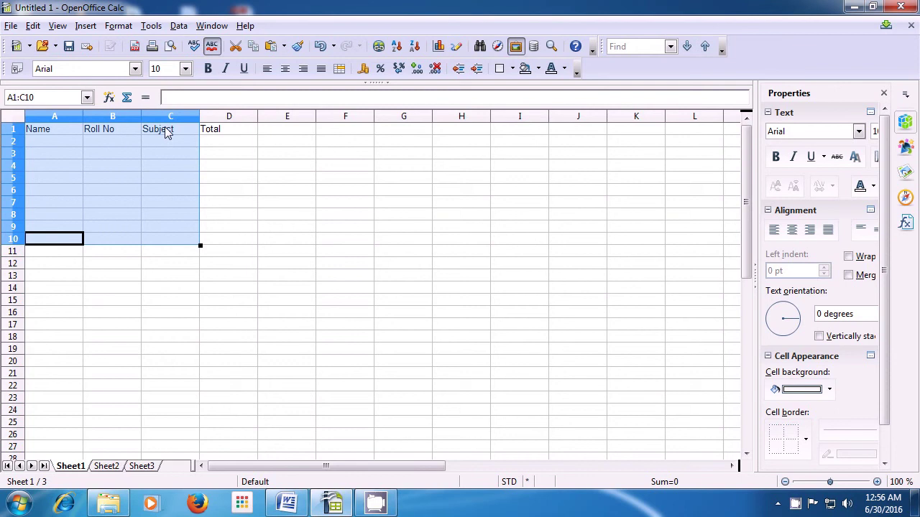
key(shift+Up)
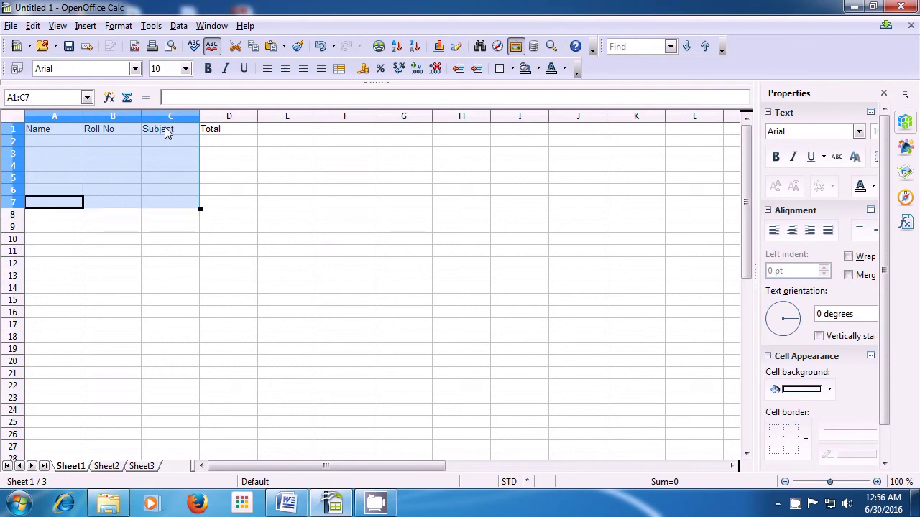
- Narrow the selection to C1:C7, widen it to include the Total column as C1:D7, and reduce it by one column again
key(shift+Right)
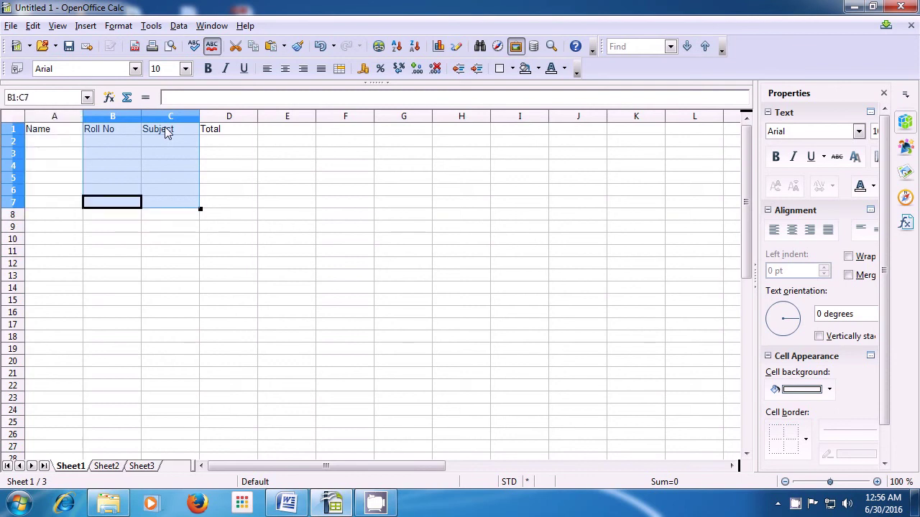
key(shift+Right)
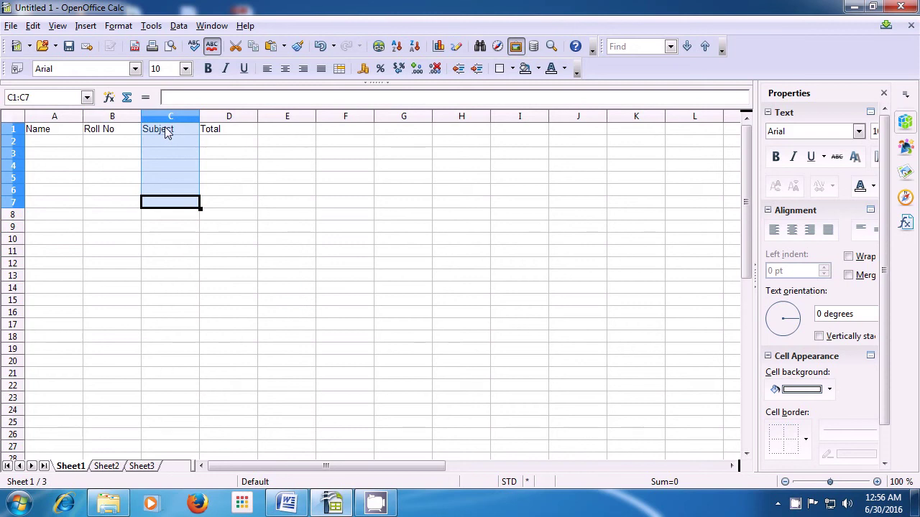
key(shift+Right)
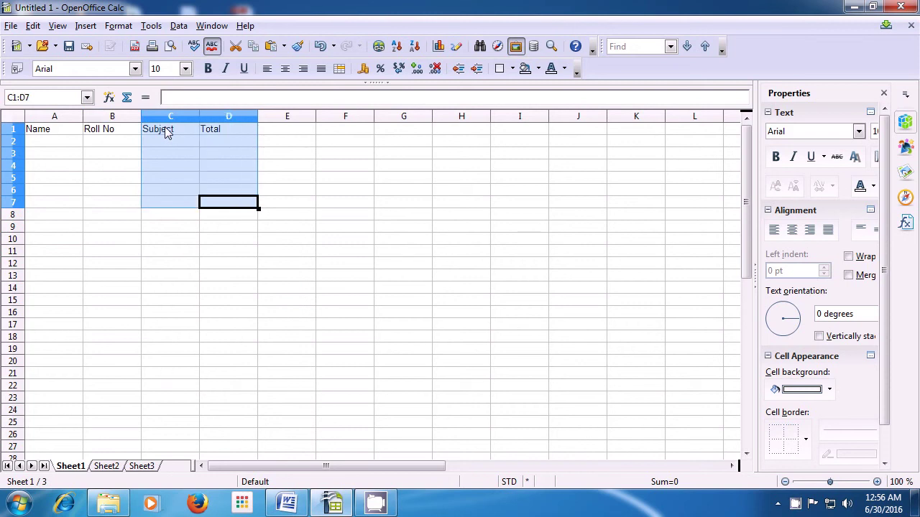
key(shift+Left)
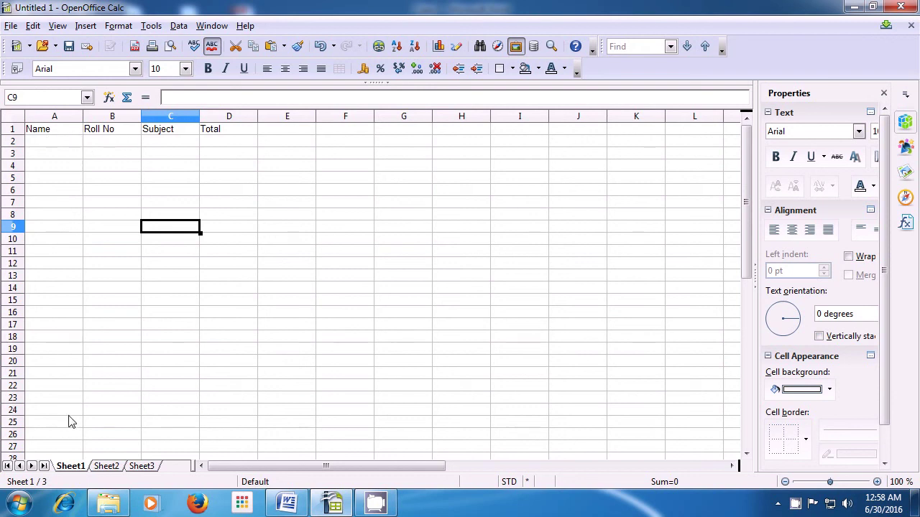
- Switch through Sheet2 and Sheet3 and return to Sheet1
click(106, 468)
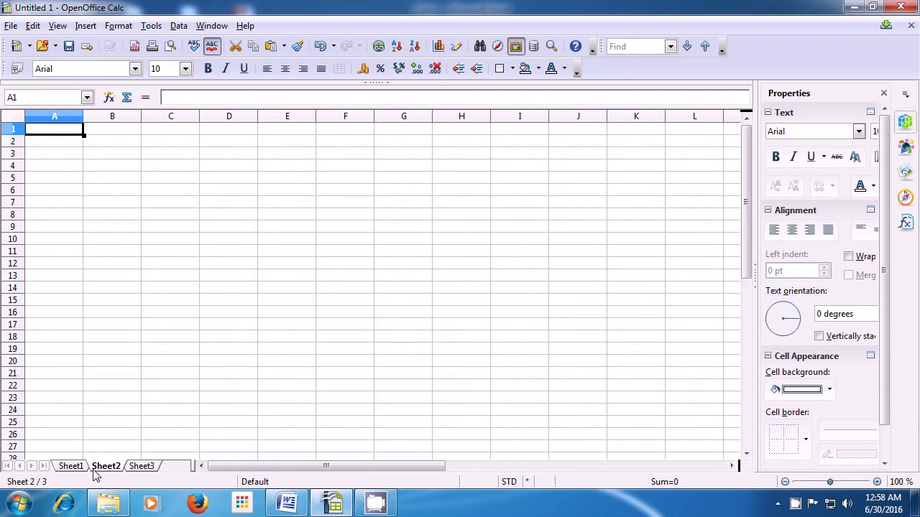
click(146, 467)
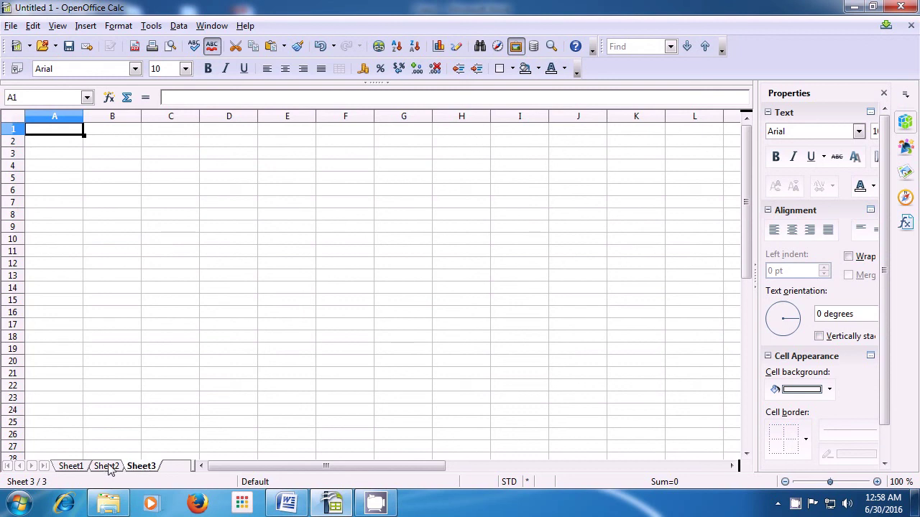
click(71, 466)
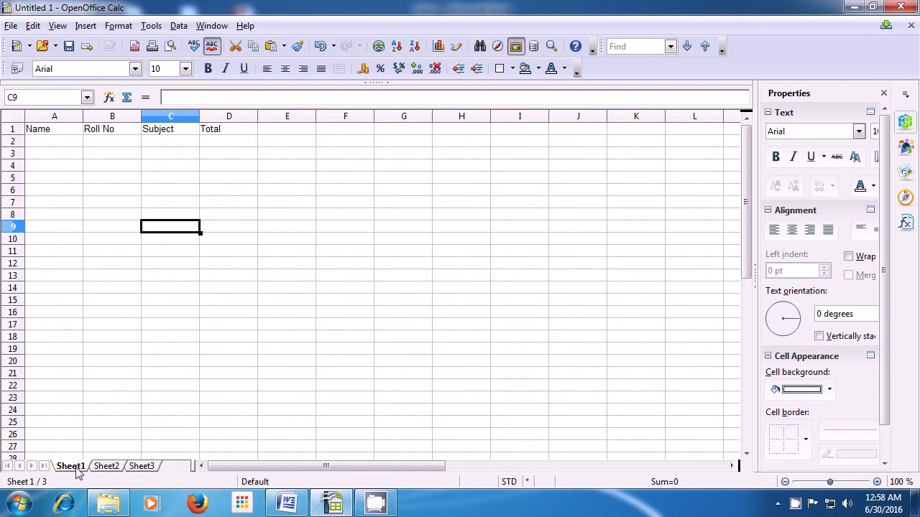